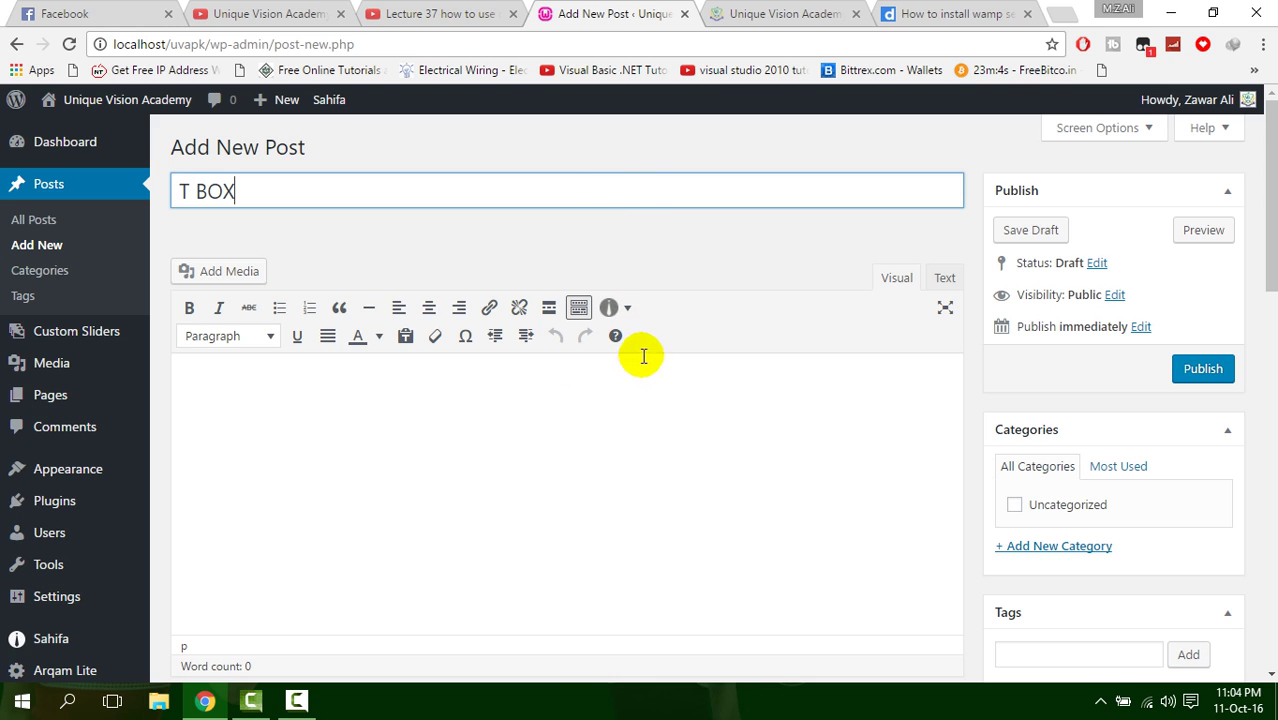
Step: Start a Toggle Box shortcode in the post, keeping the Opened state and titling it "Opned"
{"action": "left_click", "coordinate": [618, 308]}
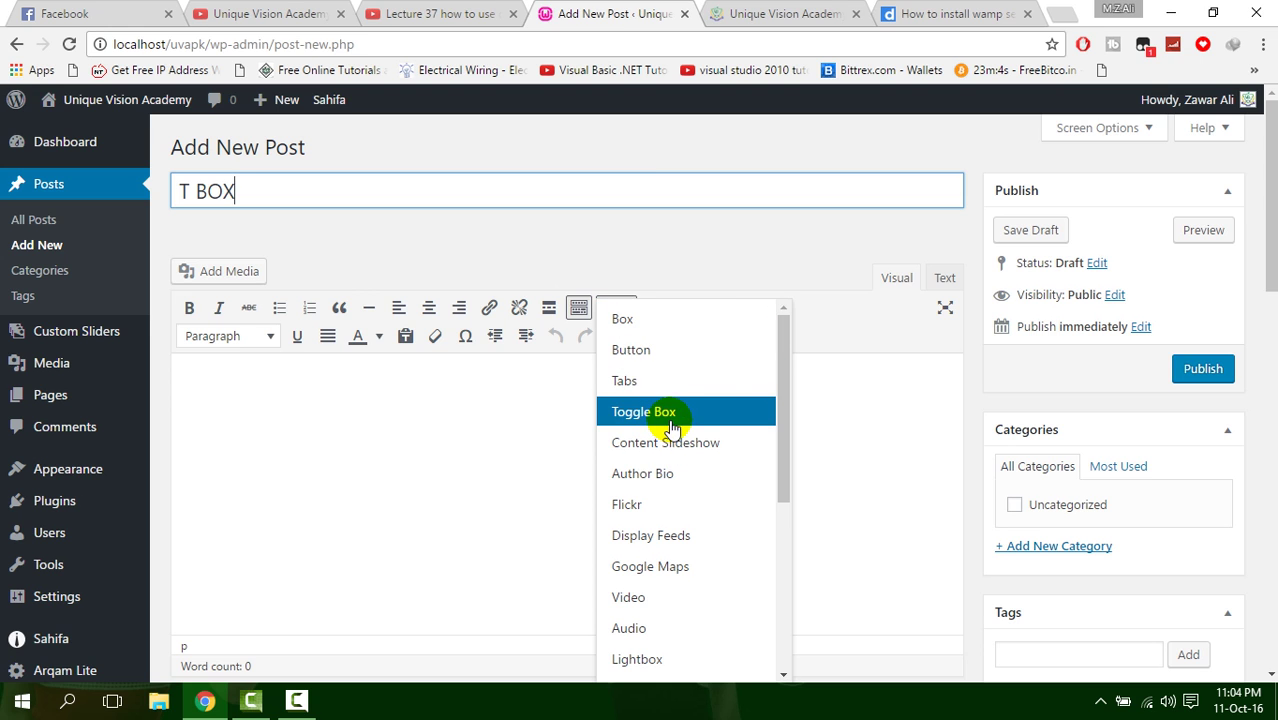
{"action": "left_click", "coordinate": [715, 415]}
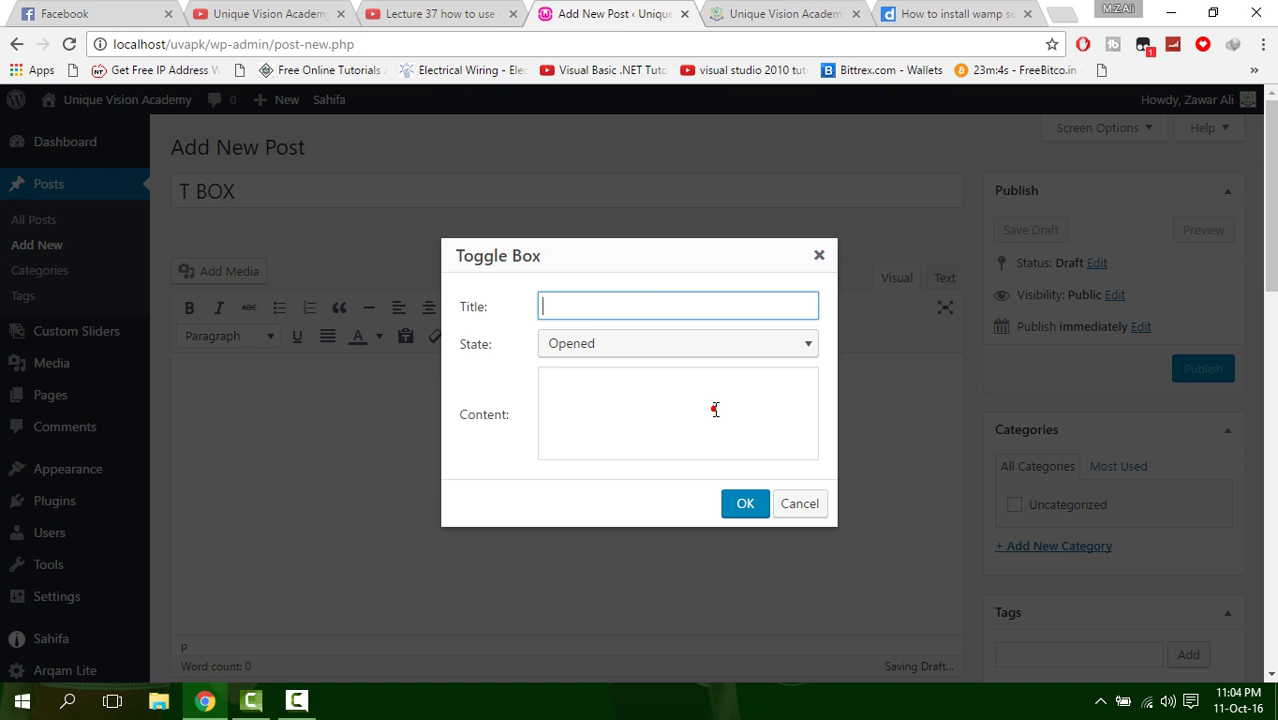
{"action": "left_click", "coordinate": [701, 344]}
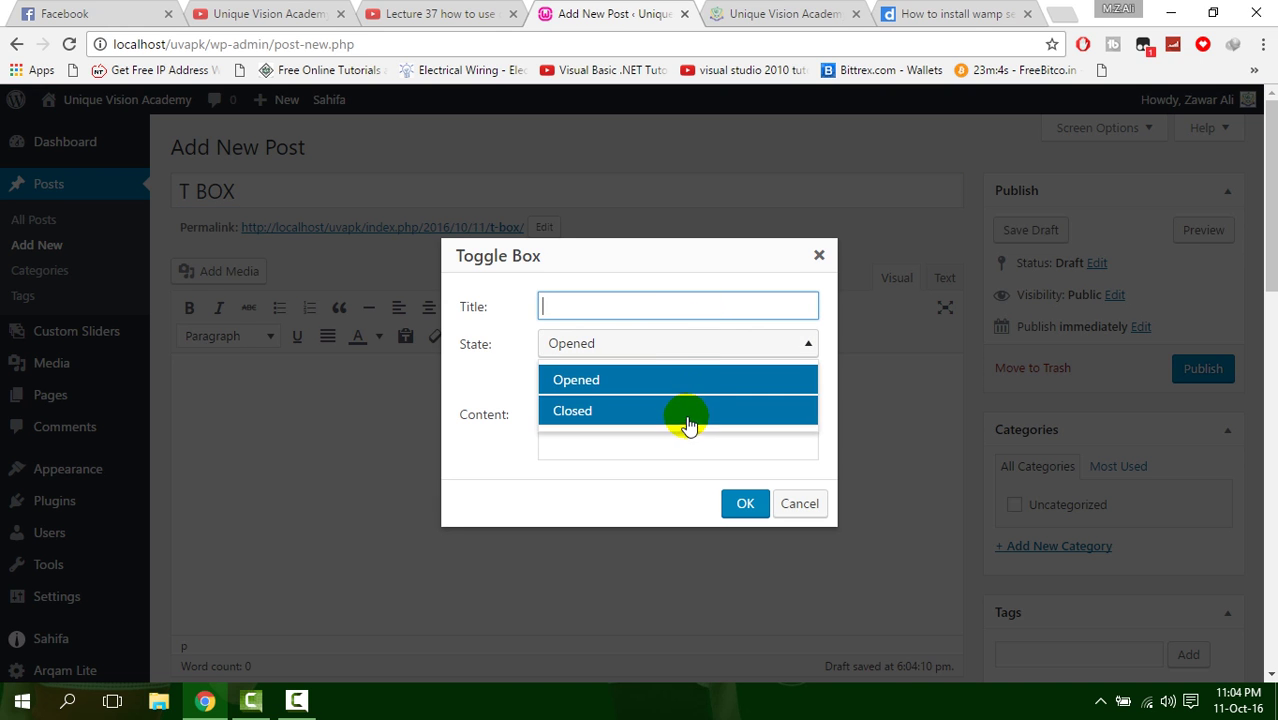
{"action": "left_click", "coordinate": [670, 306]}
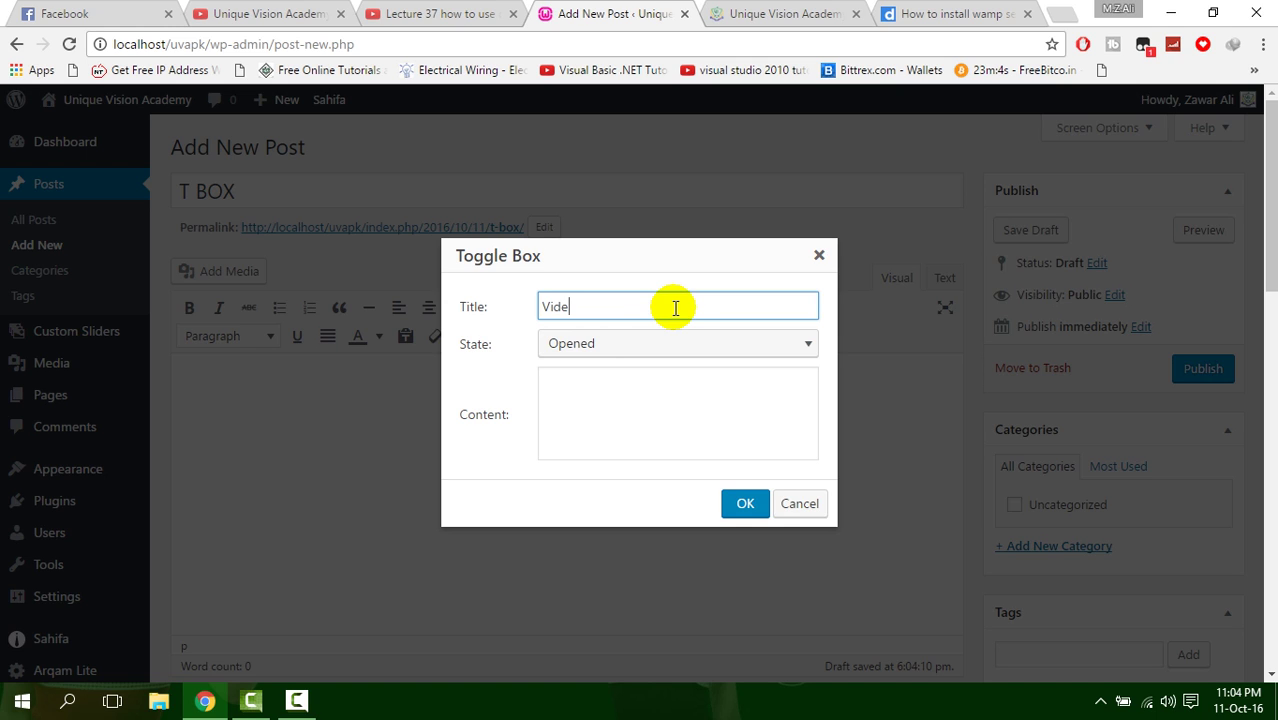
{"action": "left_click", "coordinate": [705, 385]}
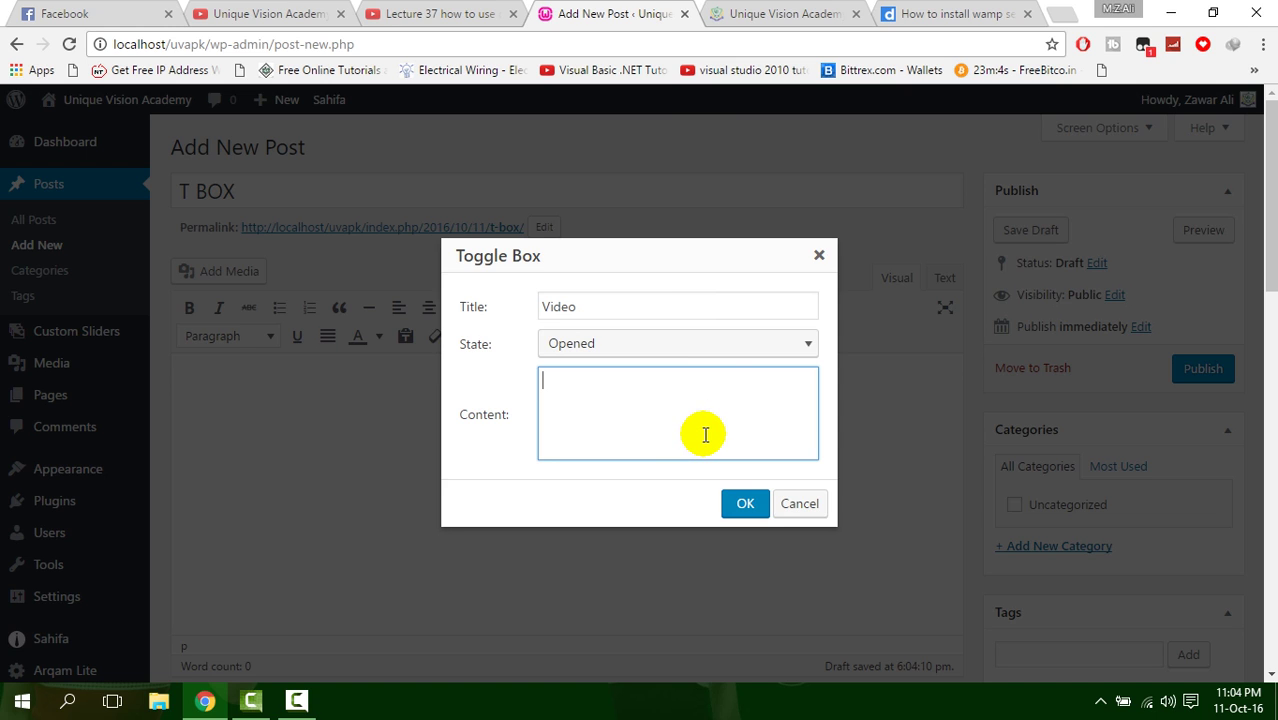
{"action": "left_click_drag", "start_coordinate": [561, 307], "coordinate": [635, 307]}
{"action": "left_click", "coordinate": [575, 306]}
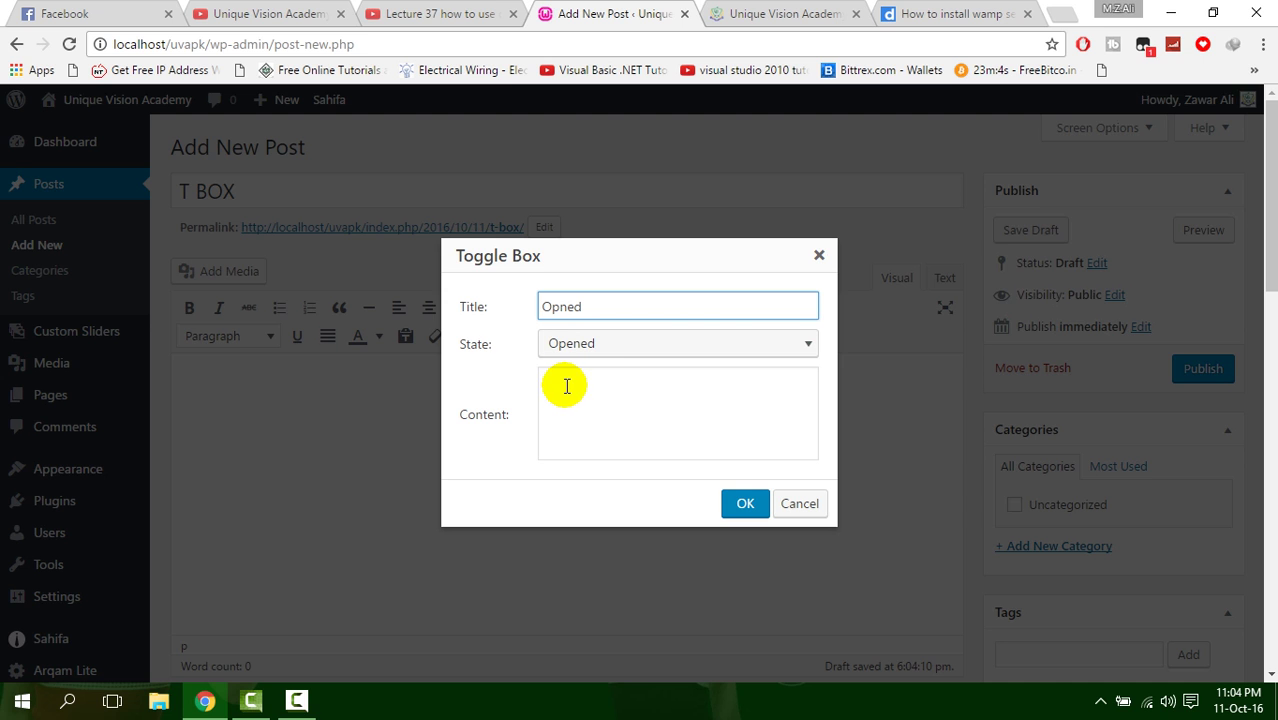
{"action": "left_click", "coordinate": [567, 386]}
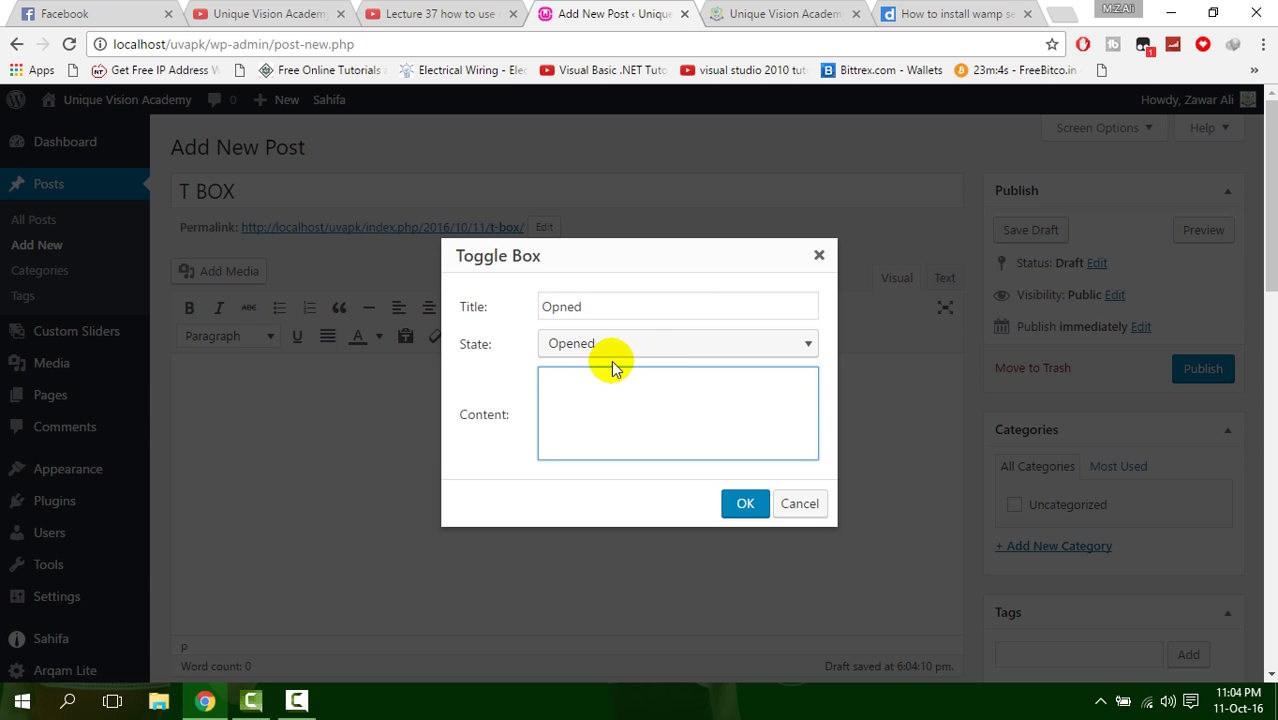
{"action": "left_click", "coordinate": [822, 14]}
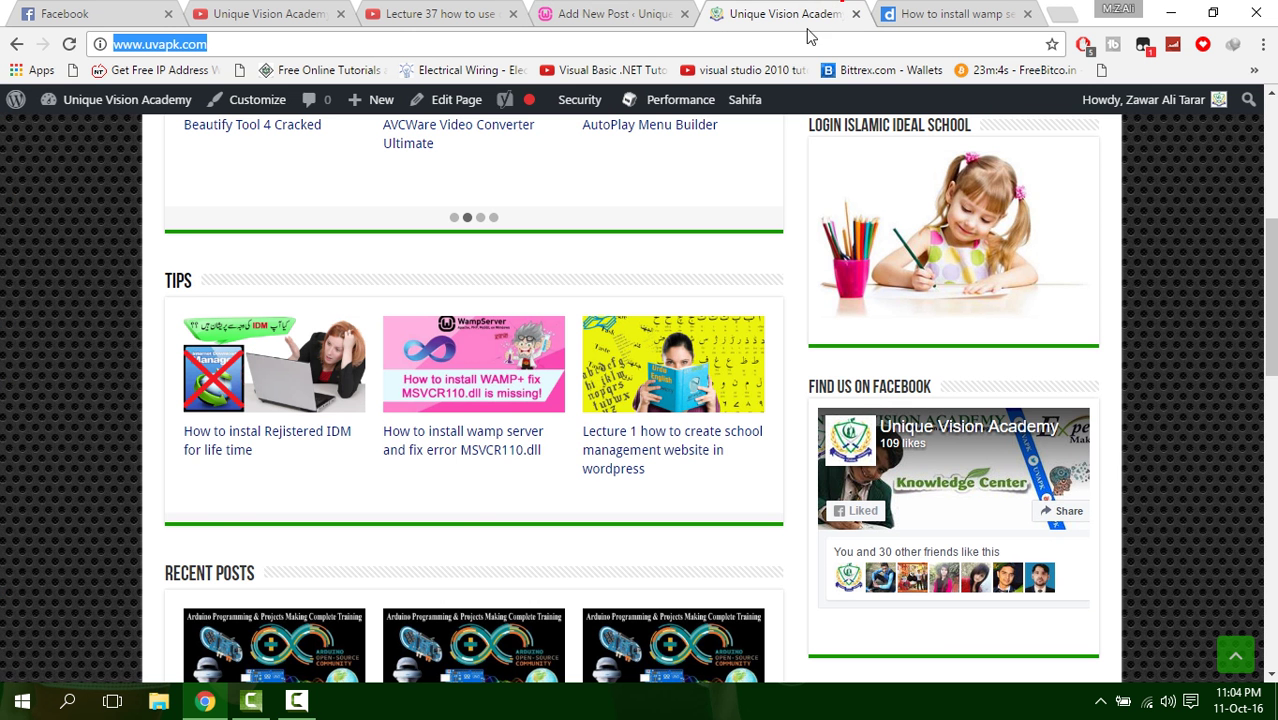
{"action": "left_click", "coordinate": [590, 14]}
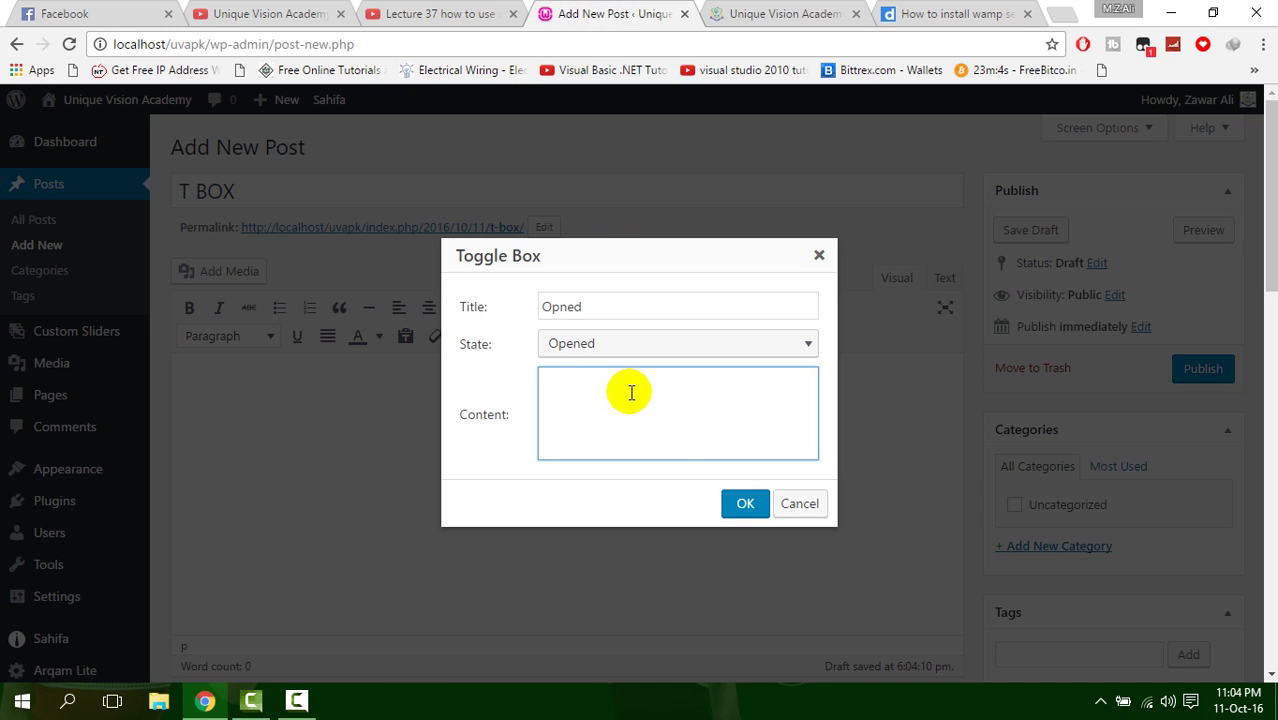
{"action": "left_click", "coordinate": [744, 503]}
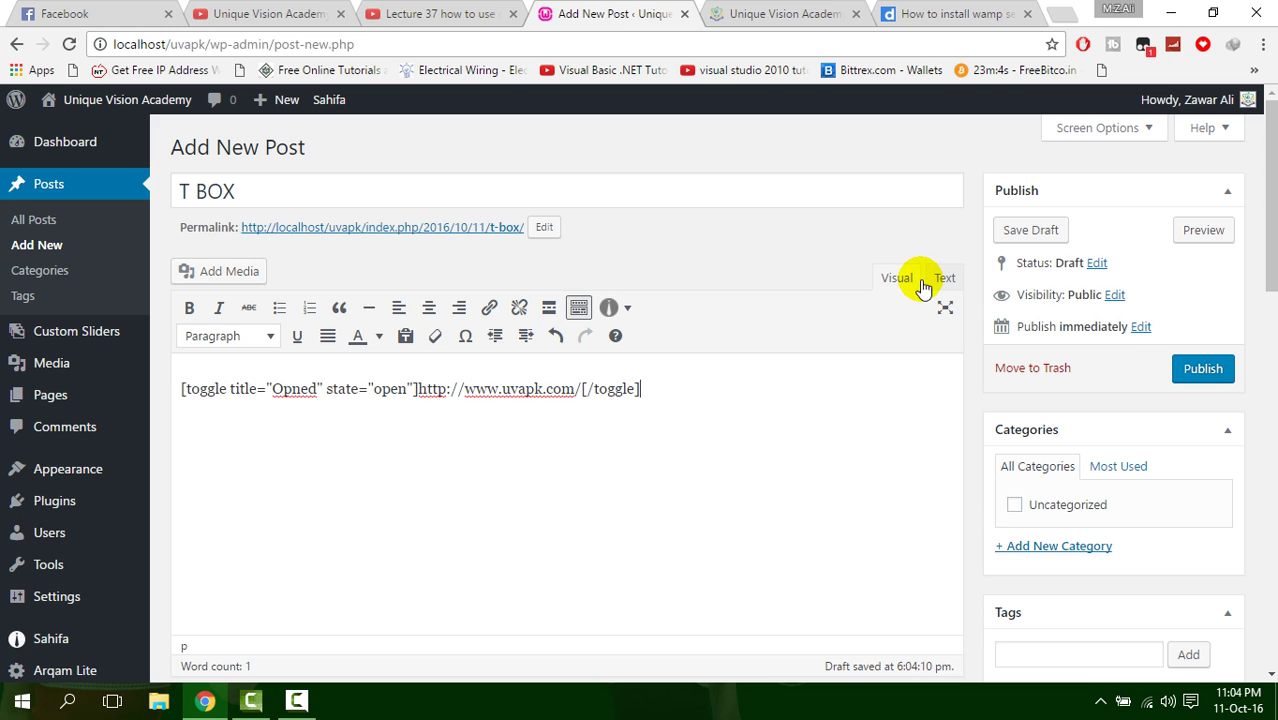
Step: Publish the T BOX post and open its public page in a separate browser tab
{"action": "left_click", "coordinate": [1183, 371]}
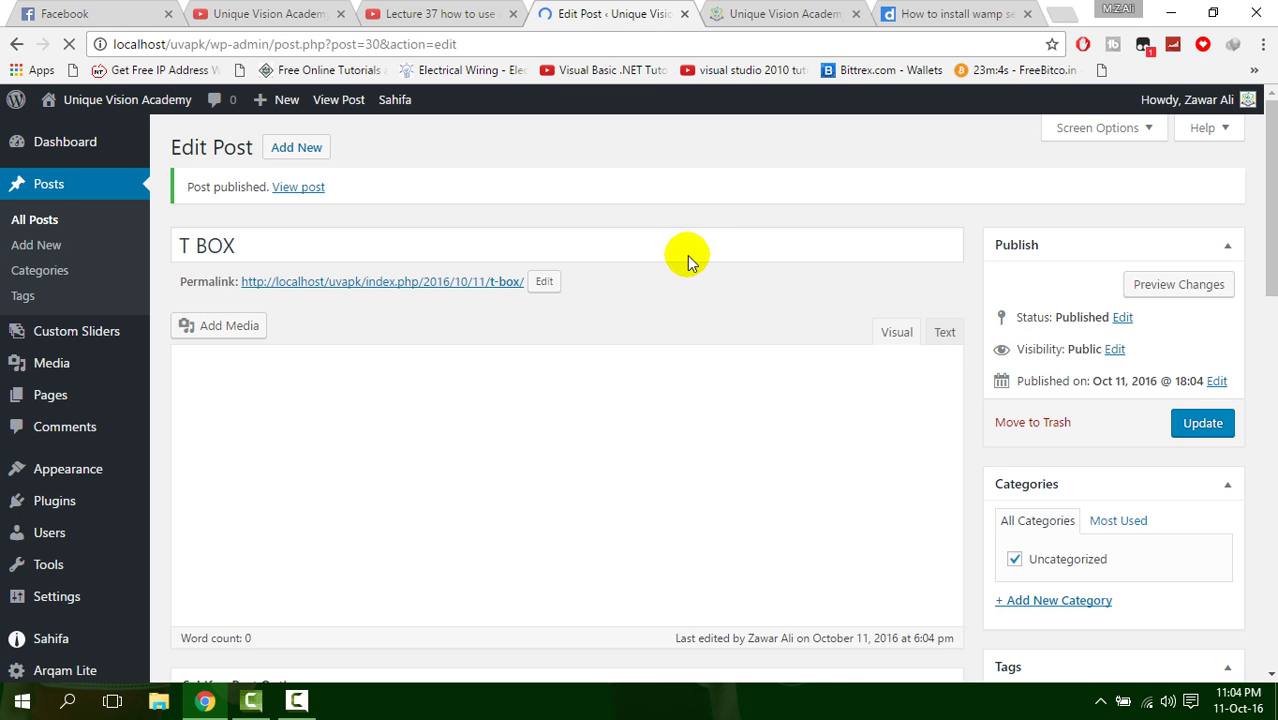
{"action": "middle_click", "coordinate": [303, 188]}
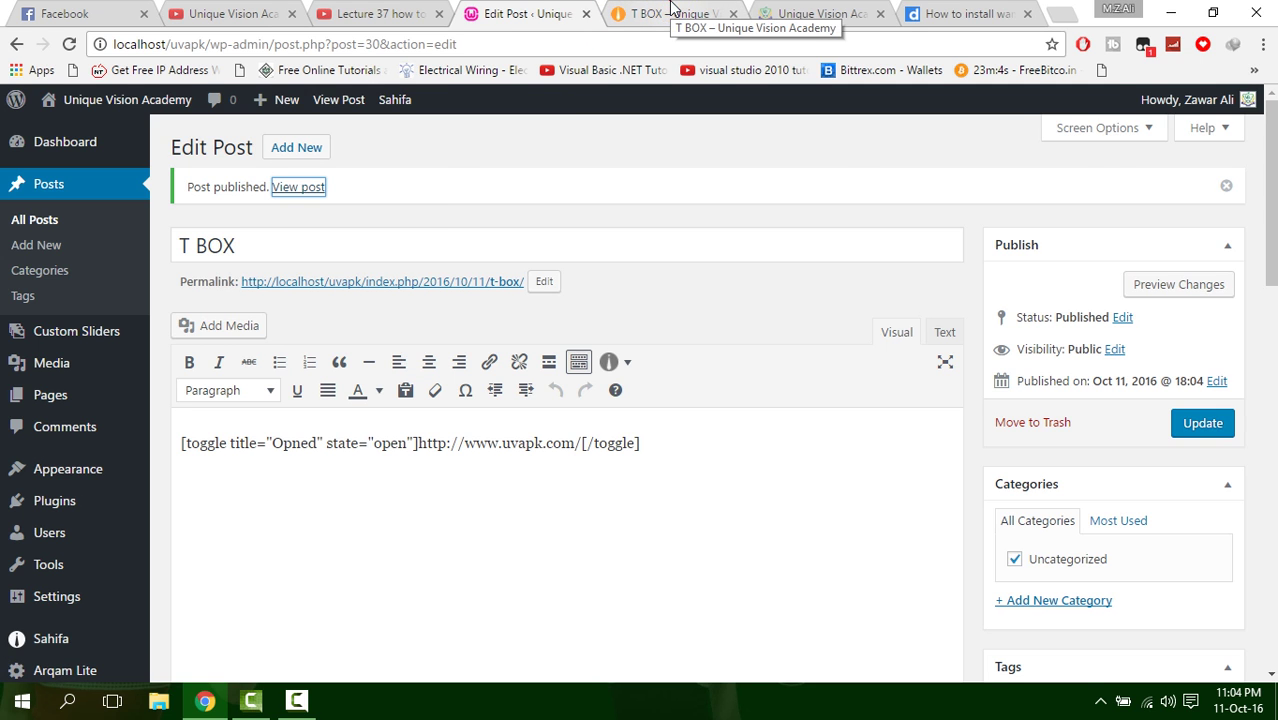
{"action": "left_click", "coordinate": [672, 8]}
Step: Test the "Opned" toggle box on the published page by collapsing and expanding it
{"action": "scroll", "coordinate": [532, 263], "scroll_direction": "down", "scroll_amount": 2}
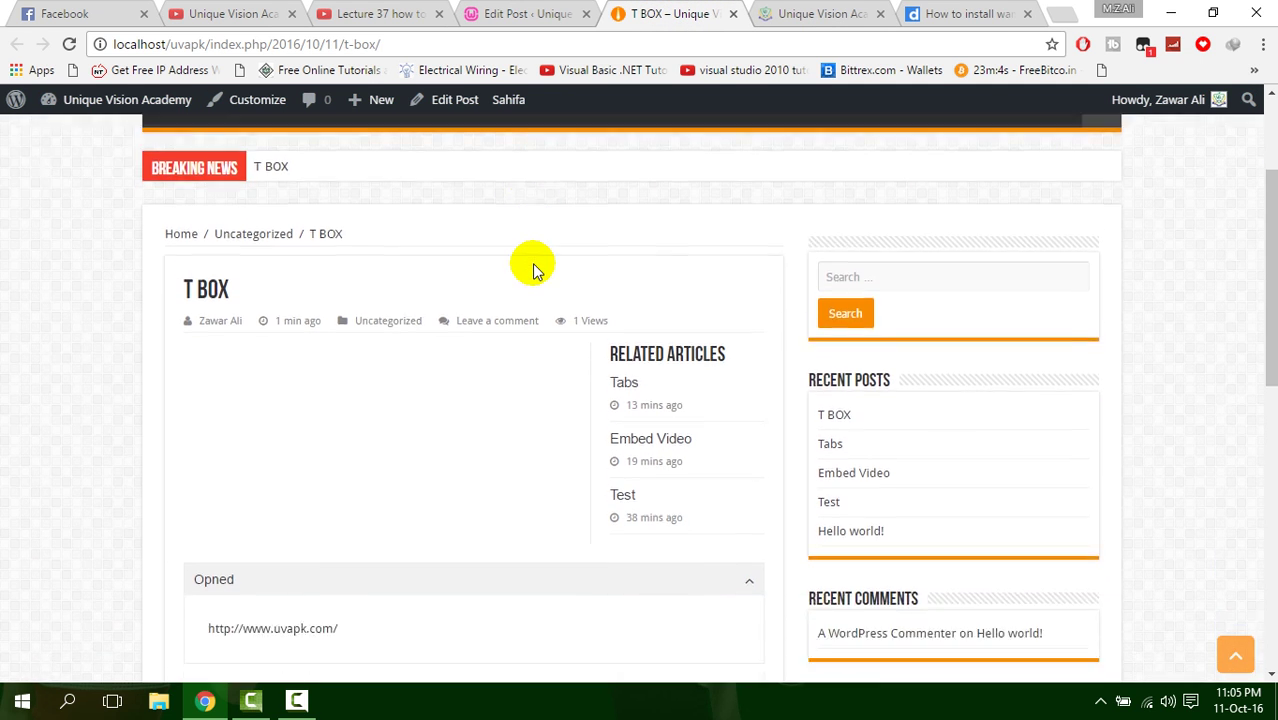
{"action": "scroll", "coordinate": [532, 263], "scroll_direction": "down", "scroll_amount": 3}
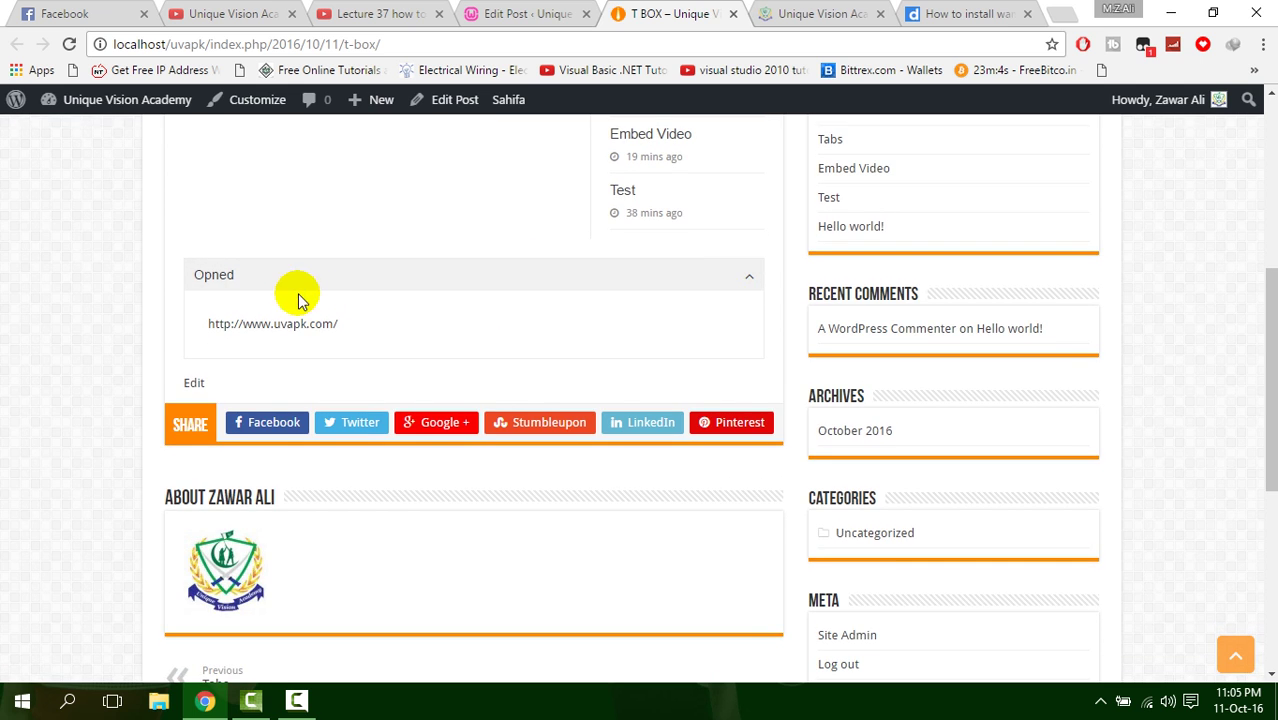
{"action": "left_click", "coordinate": [743, 285]}
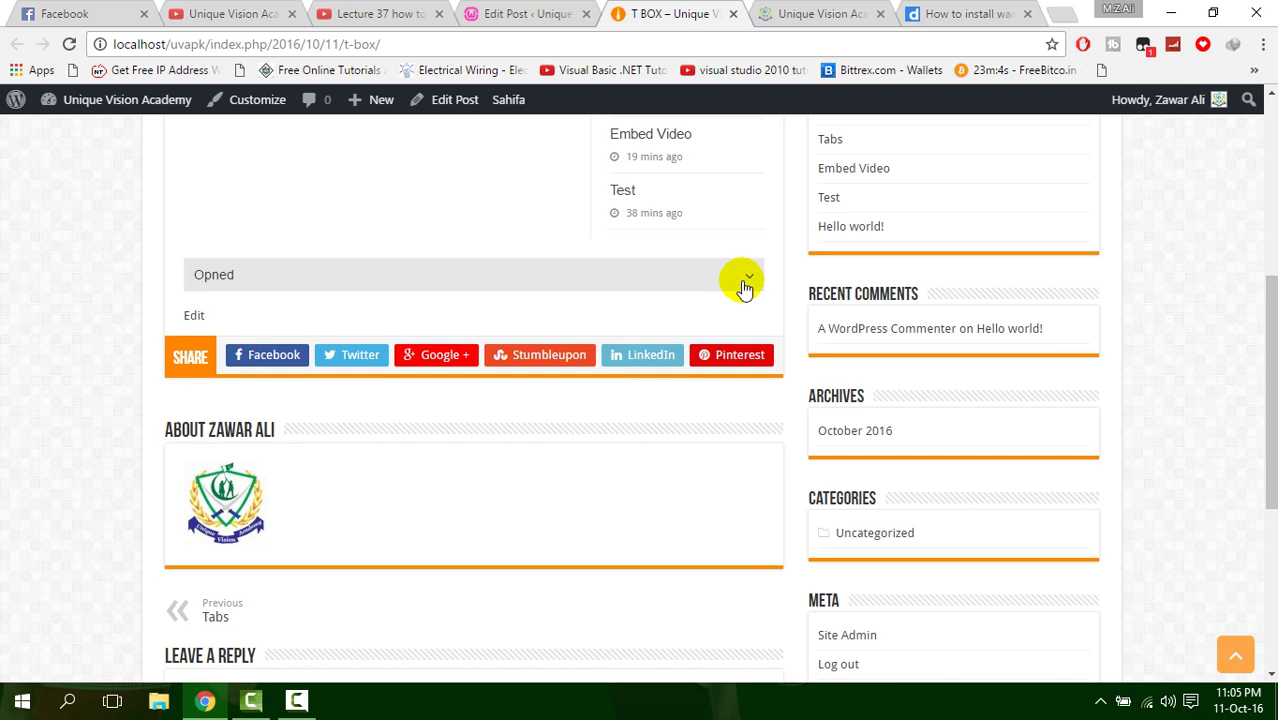
{"action": "left_click", "coordinate": [743, 285]}
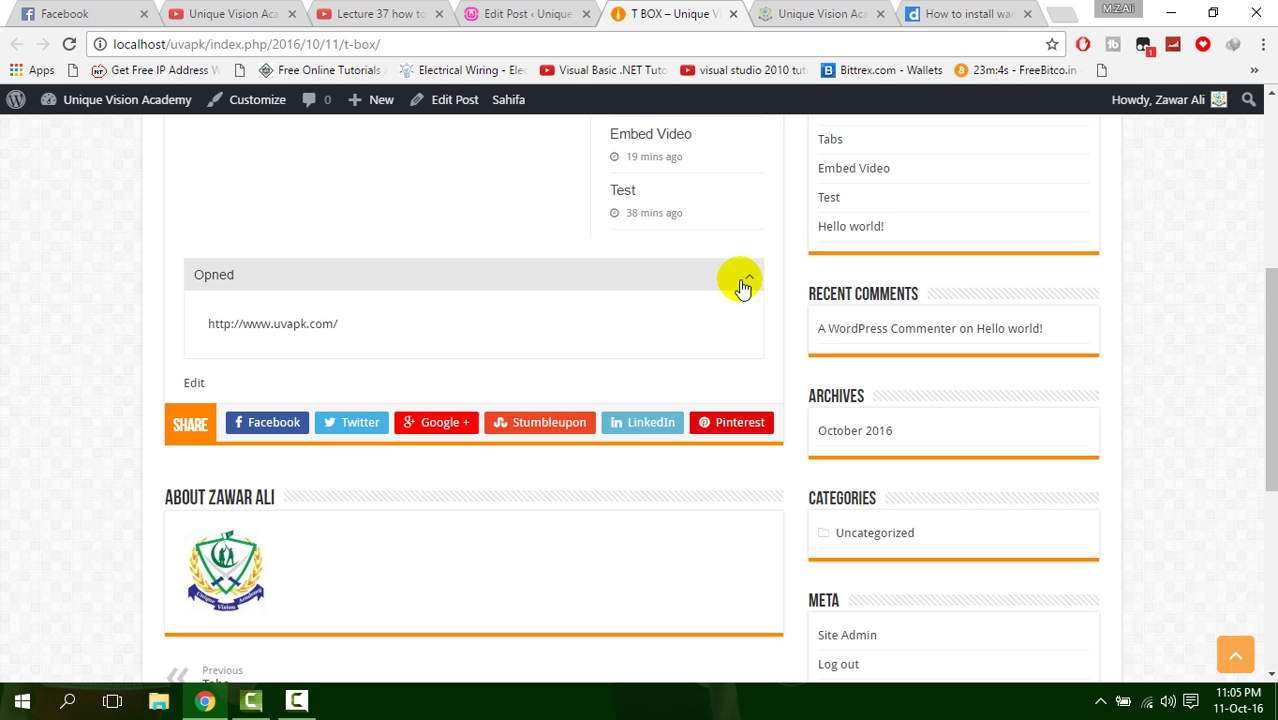
Step: Return to the post editor and start a second Toggle Box below the first shortcode, with its state set to Closed
{"action": "left_click", "coordinate": [530, 13]}
{"action": "left_click", "coordinate": [706, 434]}
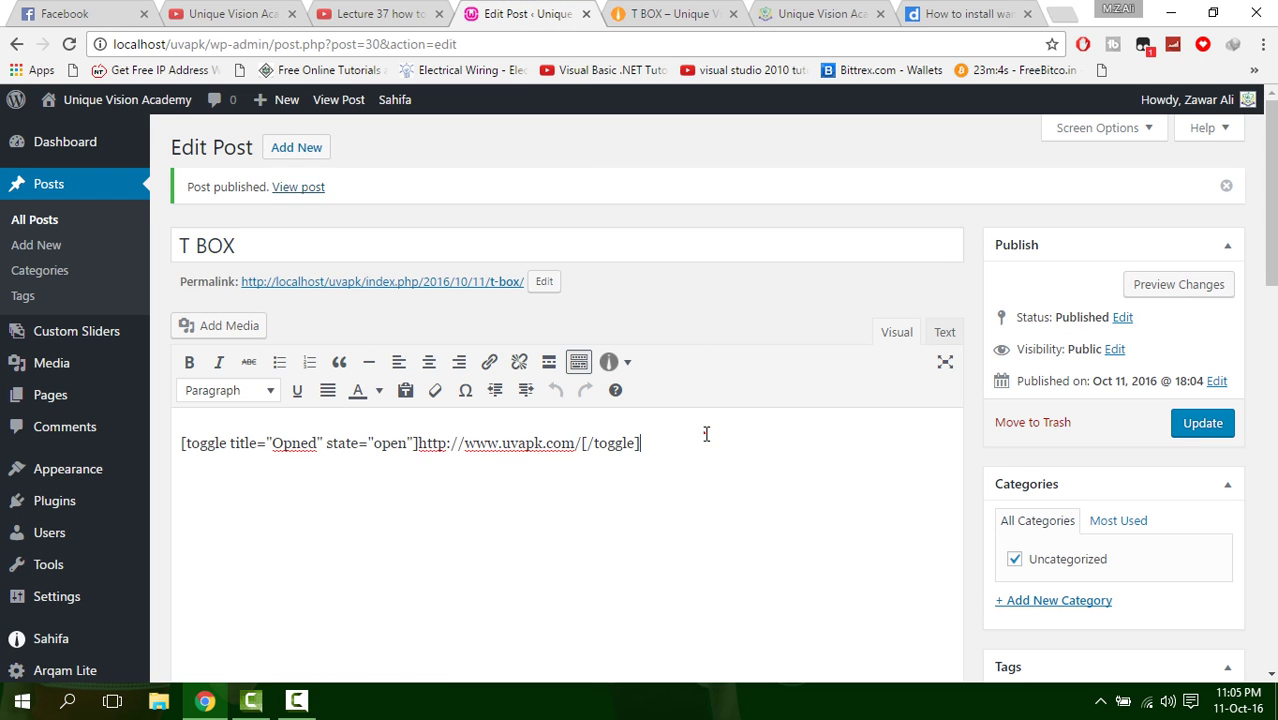
{"action": "left_click", "coordinate": [704, 433]}
{"action": "left_click", "coordinate": [296, 700]}
{"action": "left_click", "coordinate": [1188, 615]}
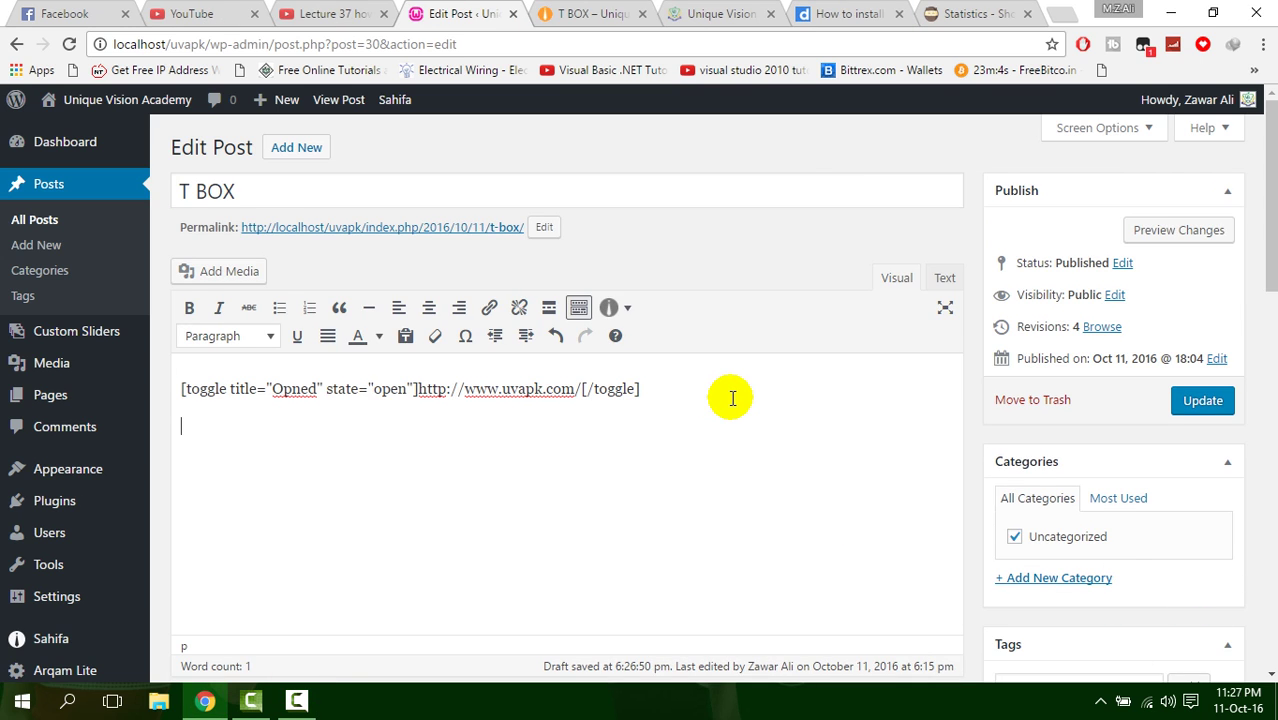
{"action": "left_click", "coordinate": [622, 308]}
{"action": "left_click", "coordinate": [688, 407]}
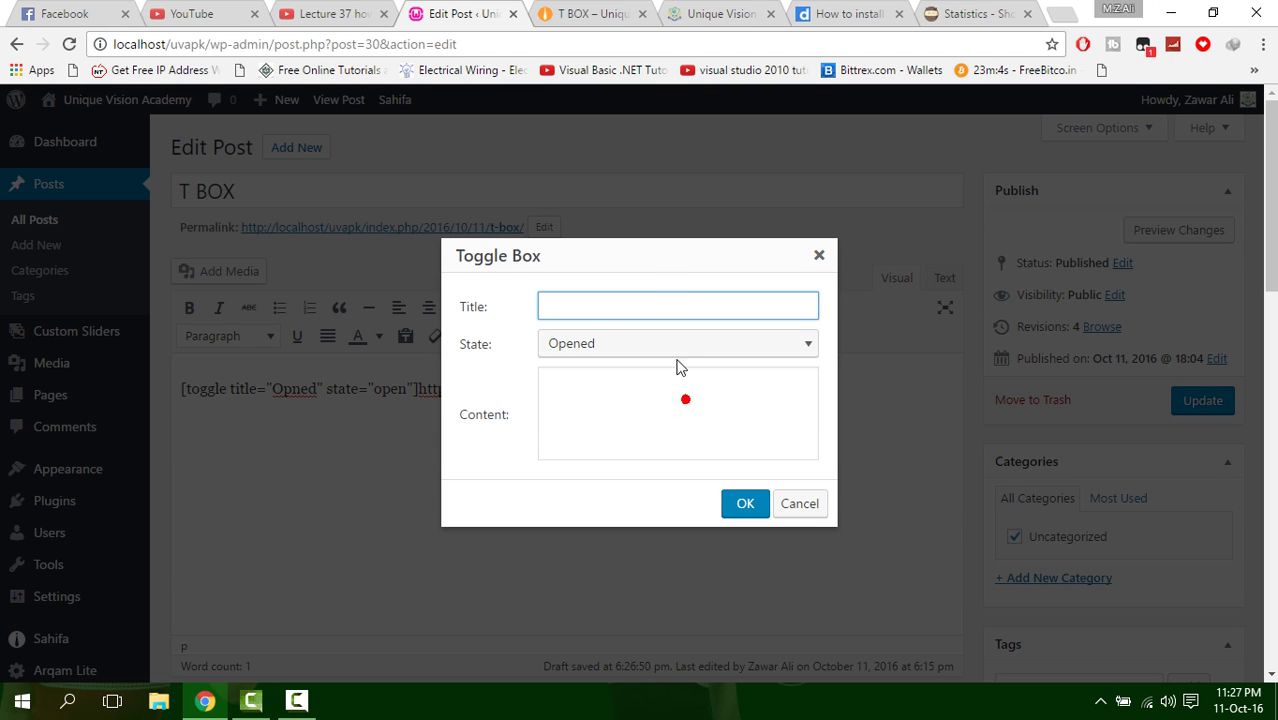
{"action": "left_click", "coordinate": [673, 349]}
{"action": "left_click", "coordinate": [662, 407]}
Step: Title the second toggle box "Closed"
{"action": "left_click", "coordinate": [667, 307]}
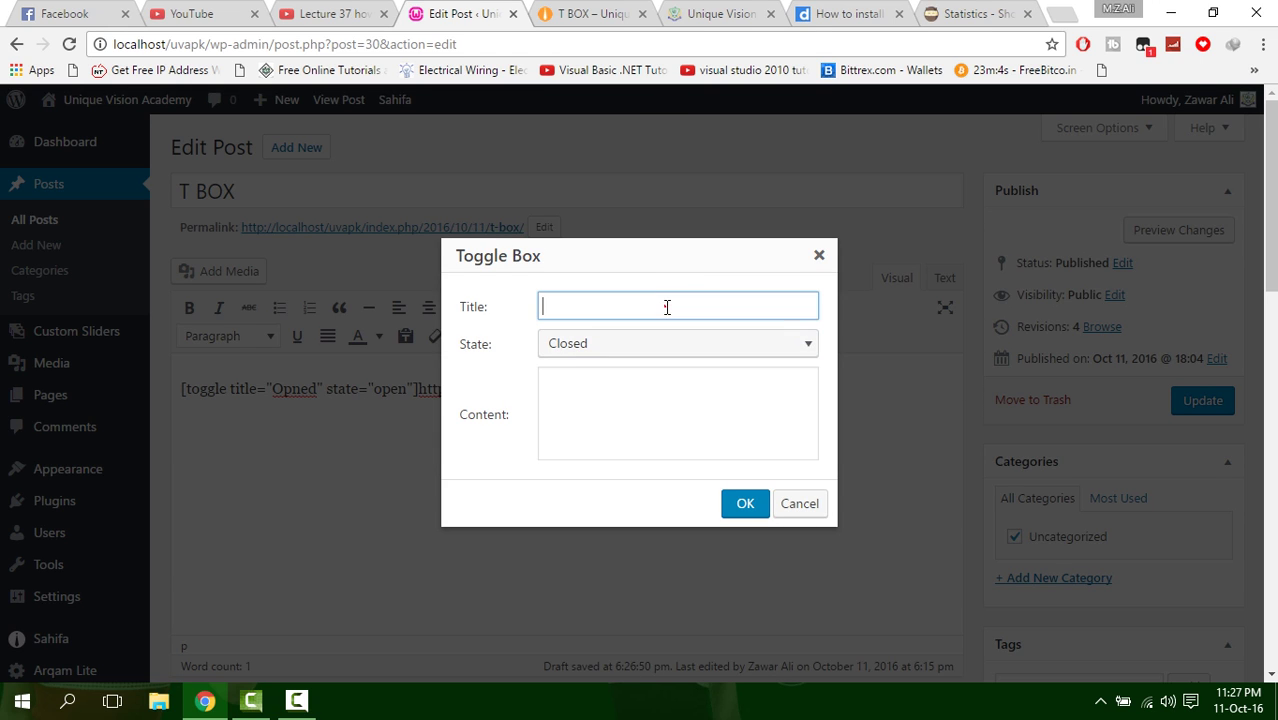
{"action": "type", "text": "cLOSED"}
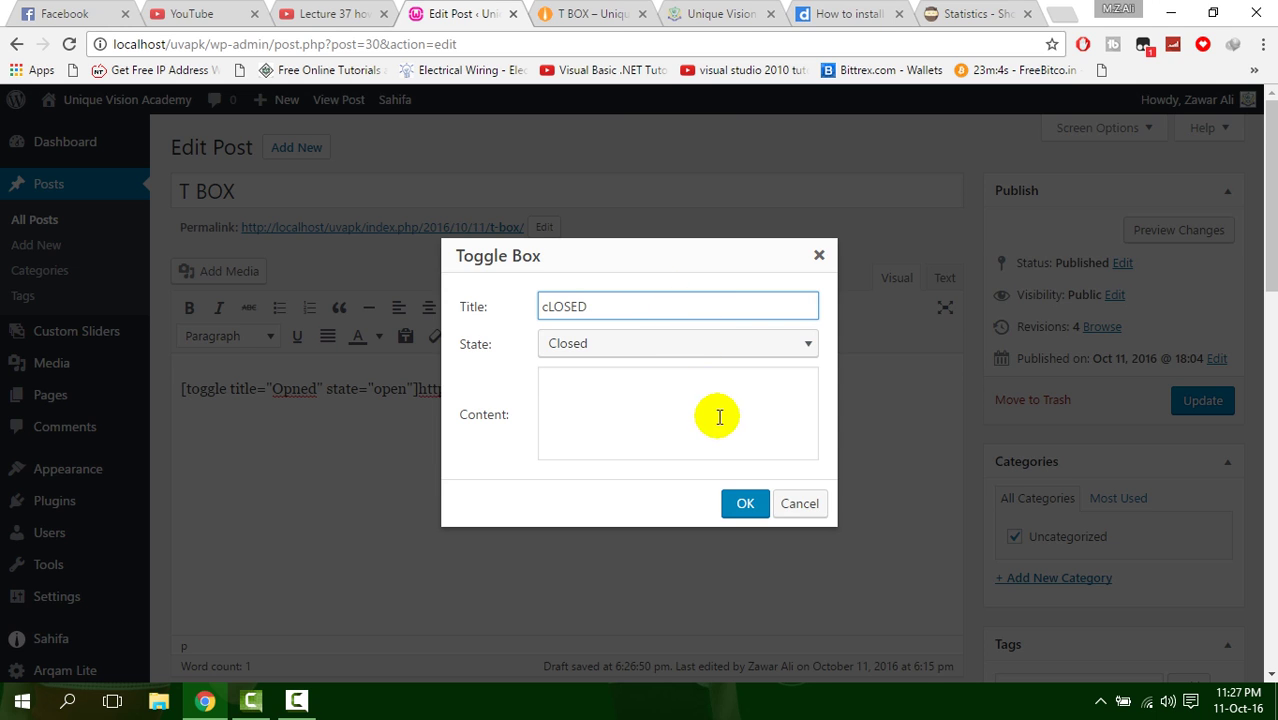
{"action": "left_click_drag", "start_coordinate": [620, 308], "coordinate": [265, 305]}
{"action": "type", "text": "c"}
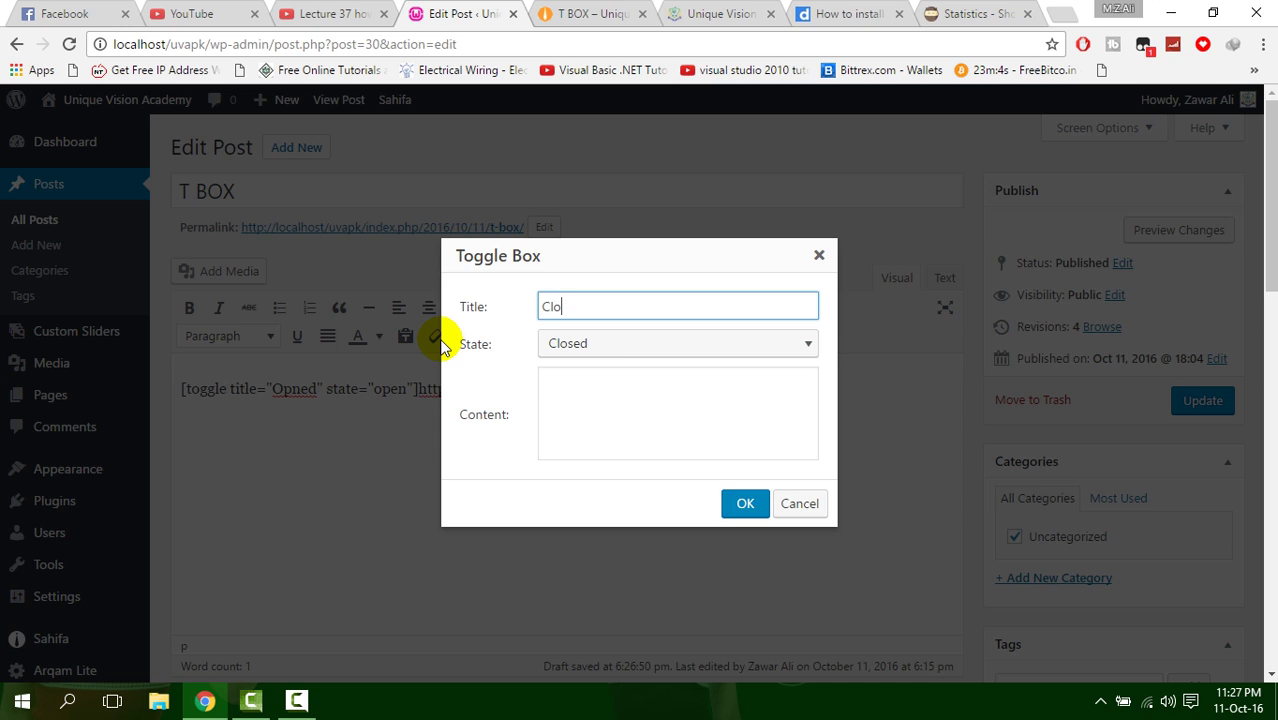
{"action": "type", "text": "losed"}
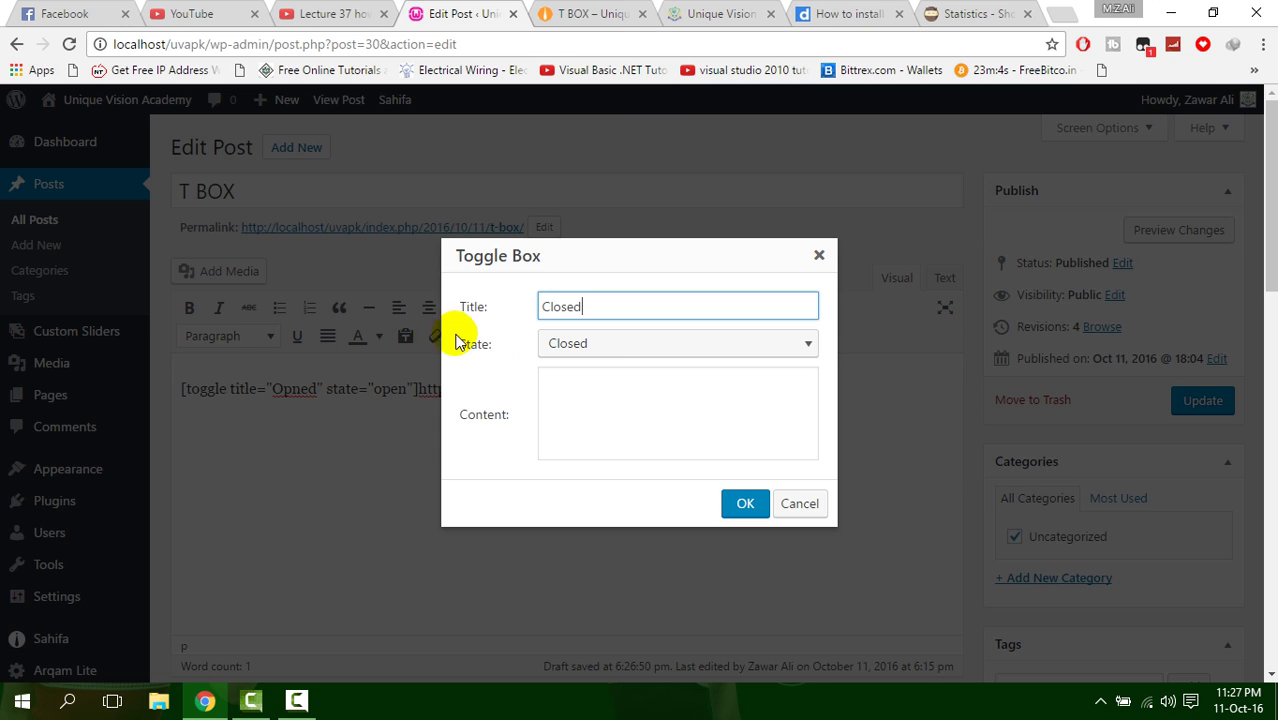
{"action": "left_click", "coordinate": [670, 404]}
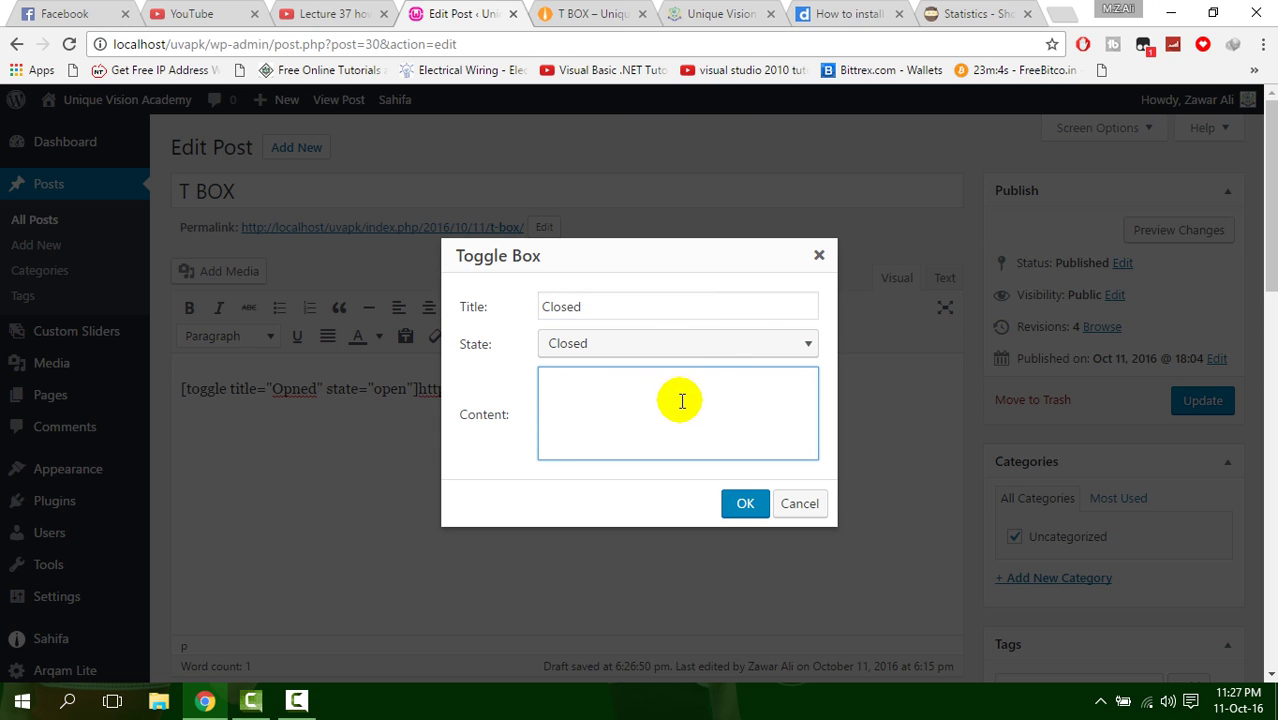
{"action": "left_click", "coordinate": [722, 16]}
{"action": "left_click", "coordinate": [710, 45]}
{"action": "key", "text": "ctrl+c"}
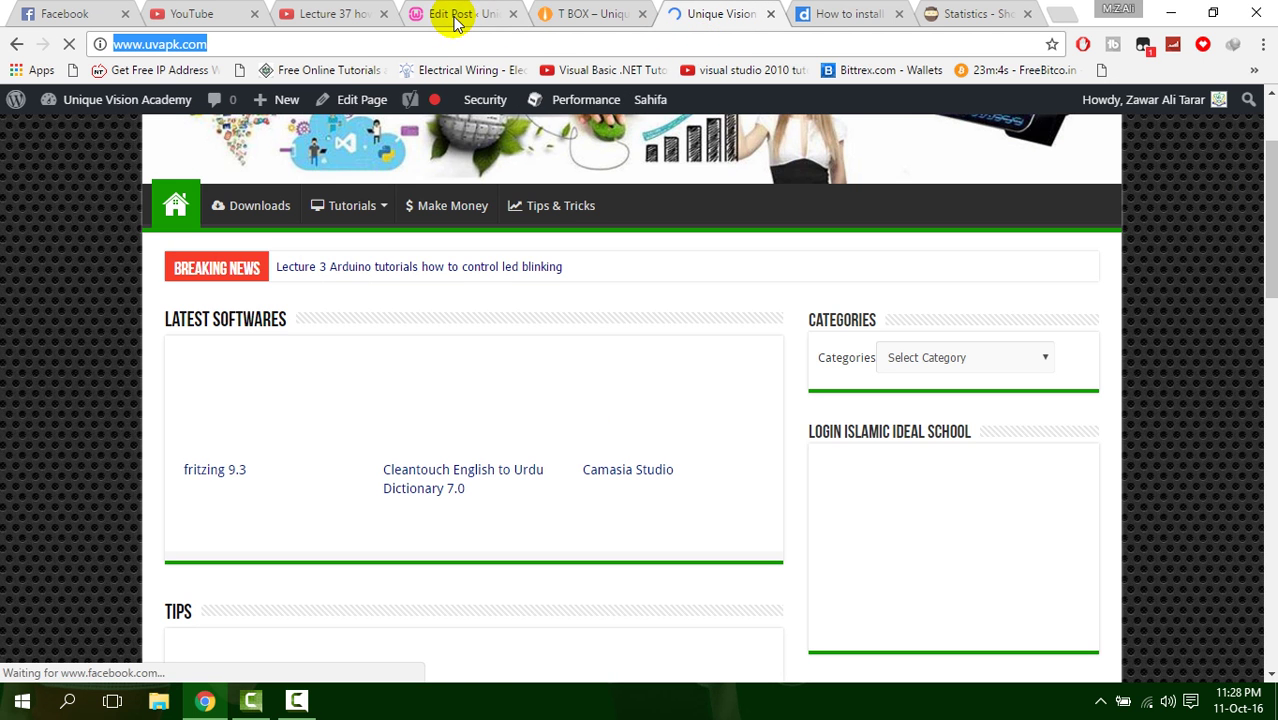
{"action": "left_click", "coordinate": [455, 16]}
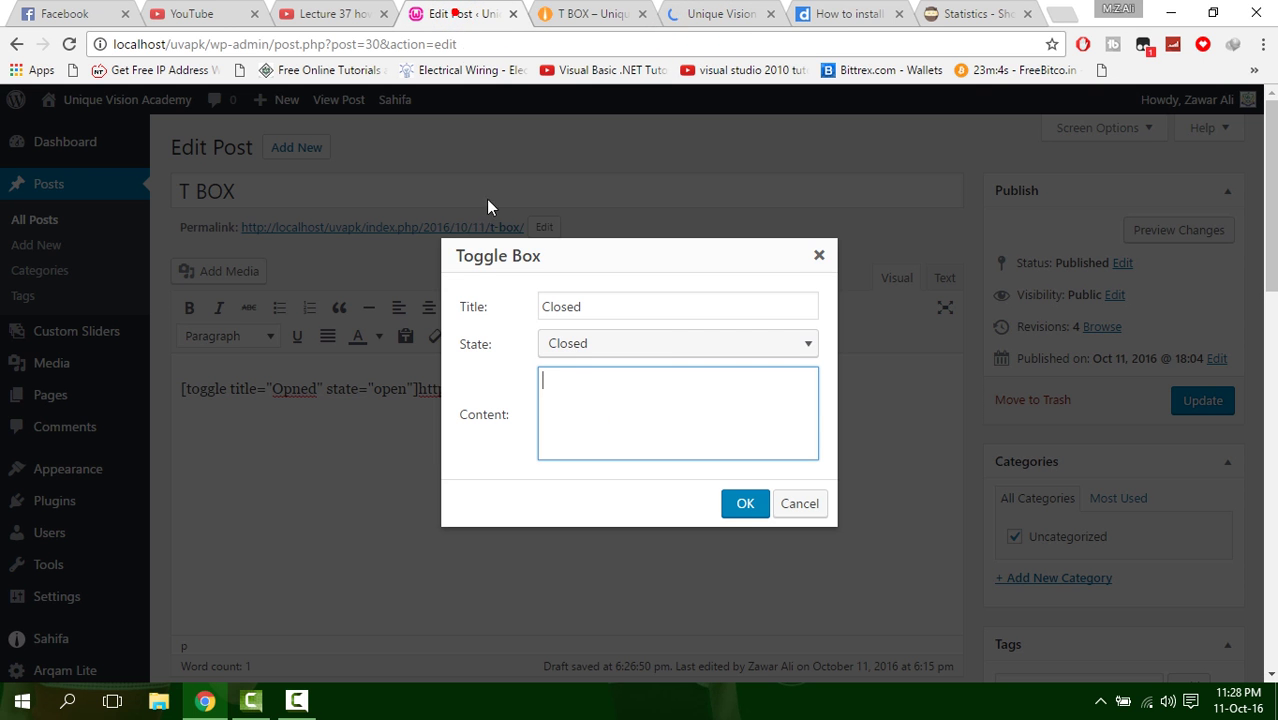
{"action": "key", "text": "ctrl+v"}
{"action": "left_click", "coordinate": [744, 504]}
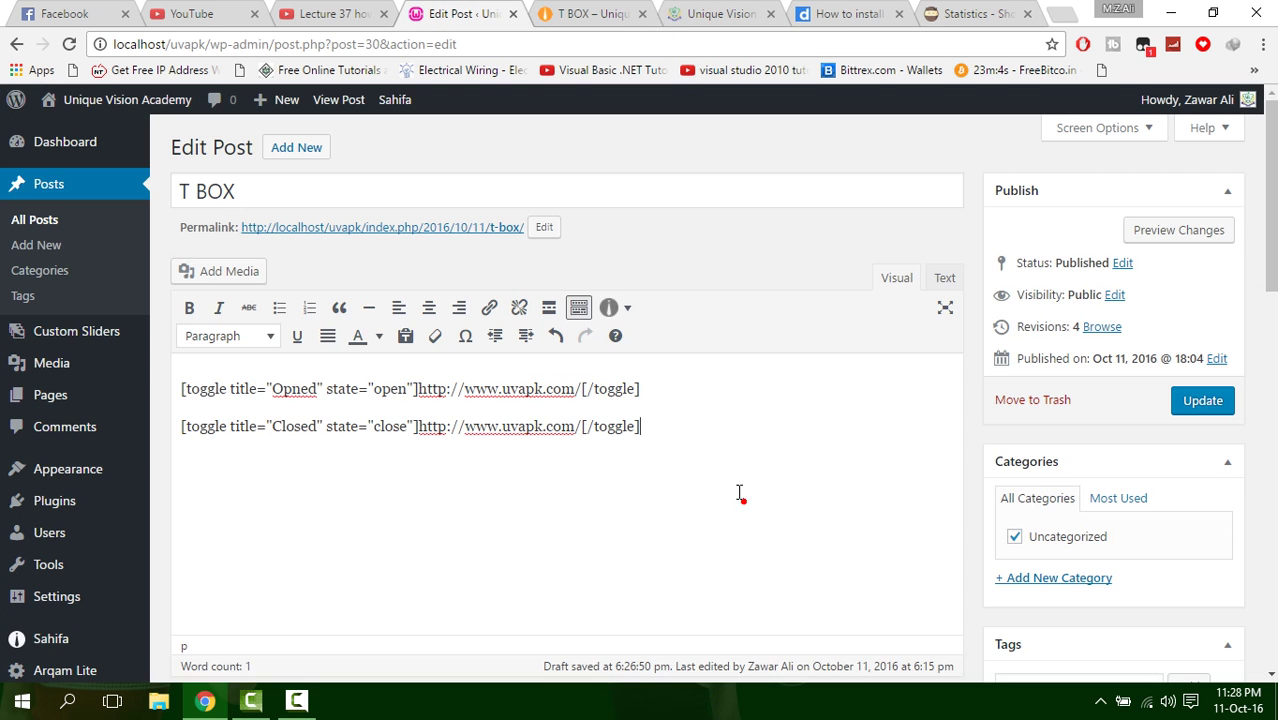
Step: Update the post and reload its public page
{"action": "left_click", "coordinate": [1221, 412]}
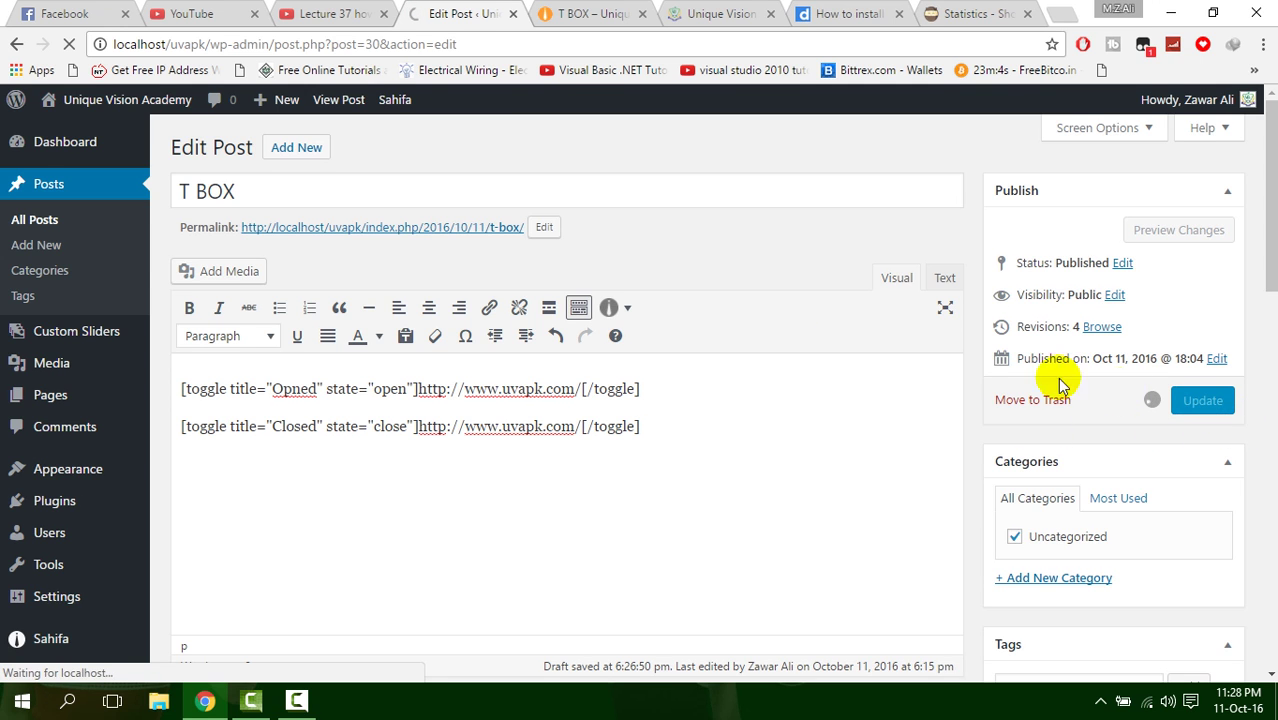
{"action": "left_click", "coordinate": [590, 12]}
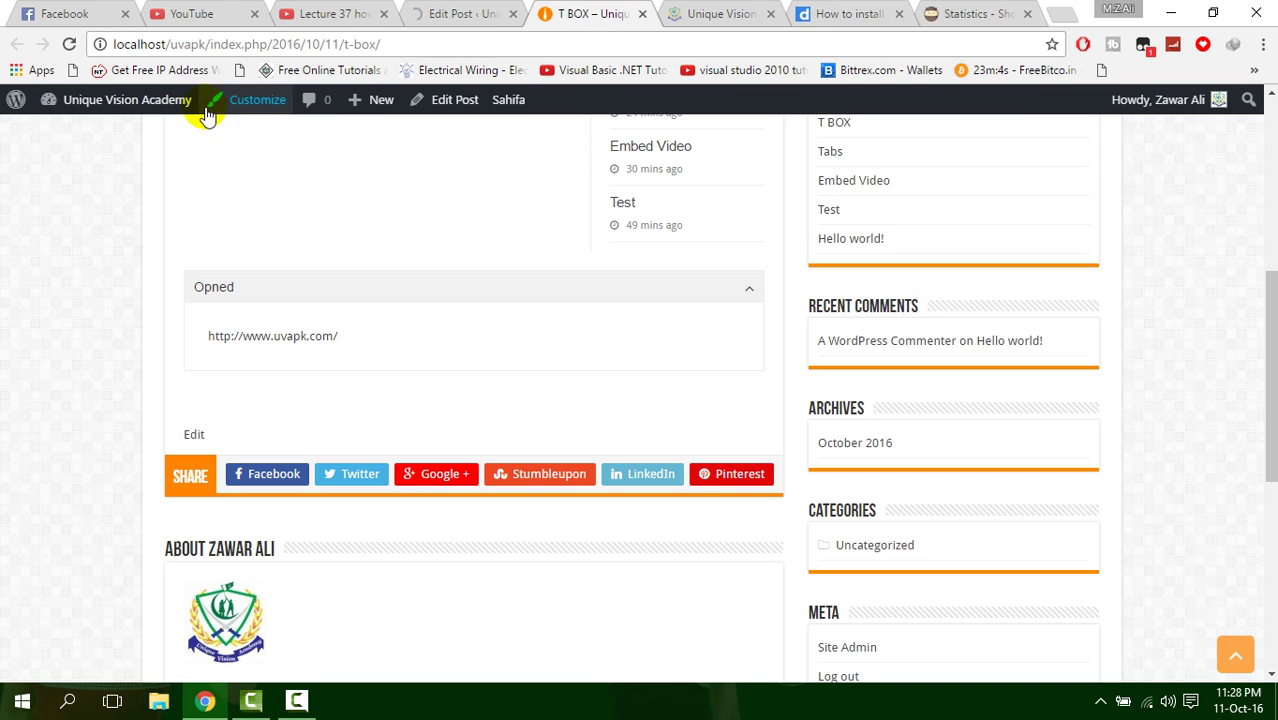
{"action": "left_click", "coordinate": [72, 44]}
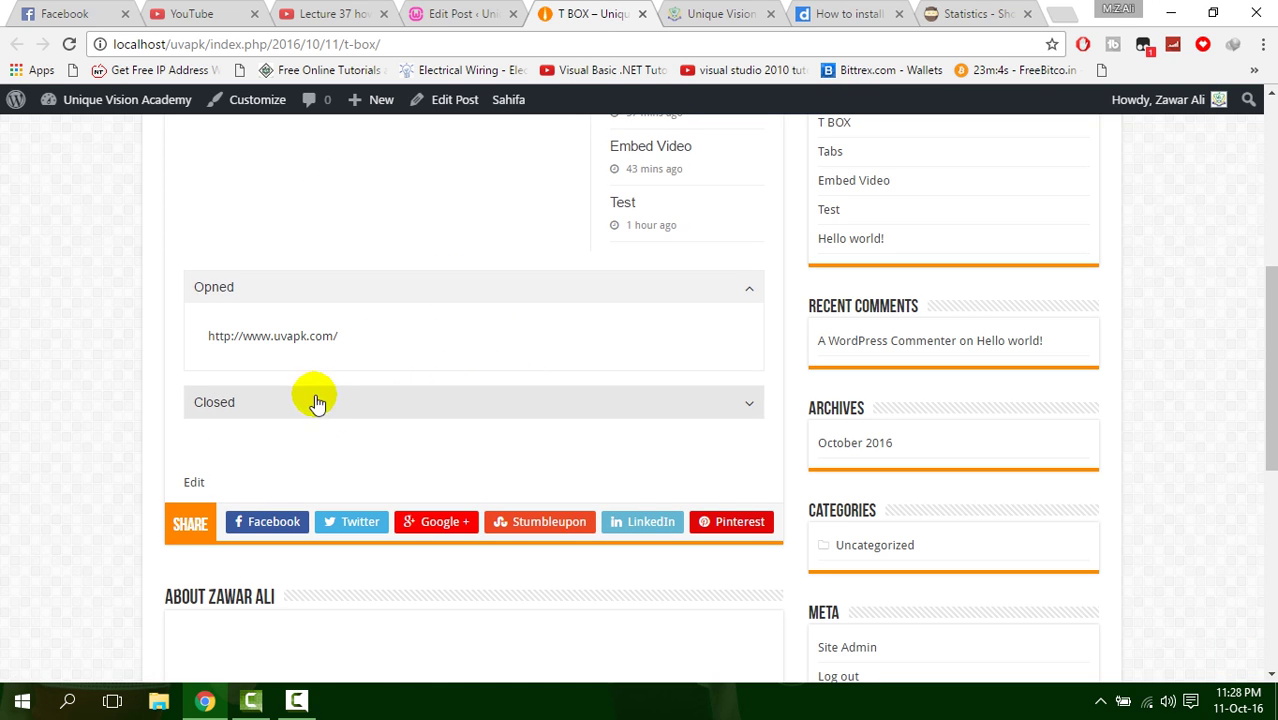
Step: Check both toggle boxes on the public page by expanding "Closed", highlighting each address, and collapsing both boxes
{"action": "left_click_drag", "start_coordinate": [348, 337], "coordinate": [179, 339]}
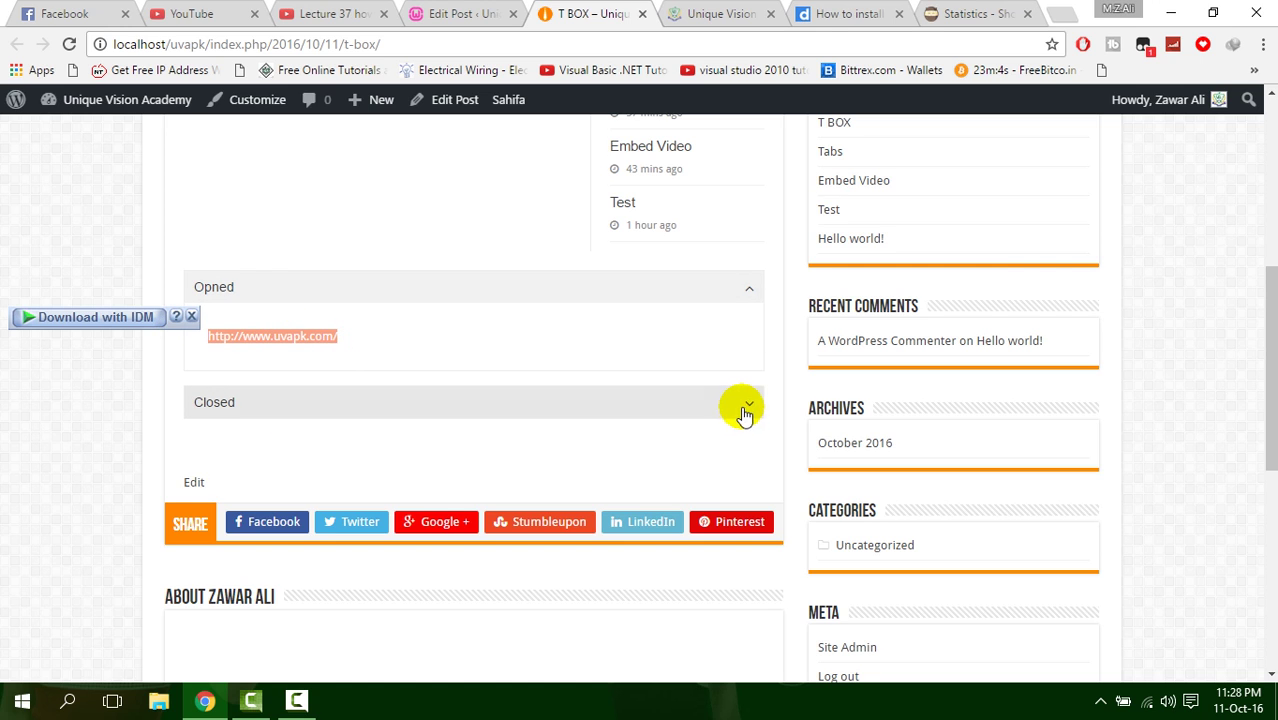
{"action": "left_click", "coordinate": [748, 408]}
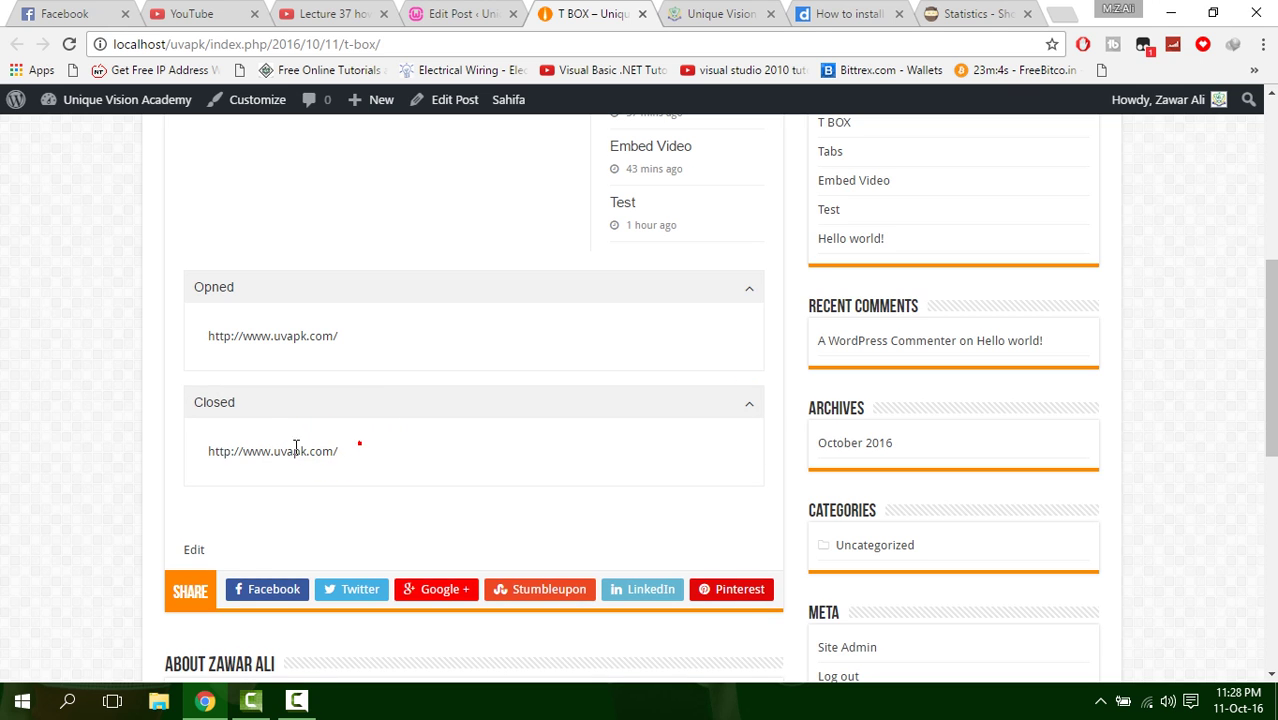
{"action": "left_click_drag", "start_coordinate": [360, 451], "coordinate": [177, 425]}
{"action": "left_click", "coordinate": [758, 404]}
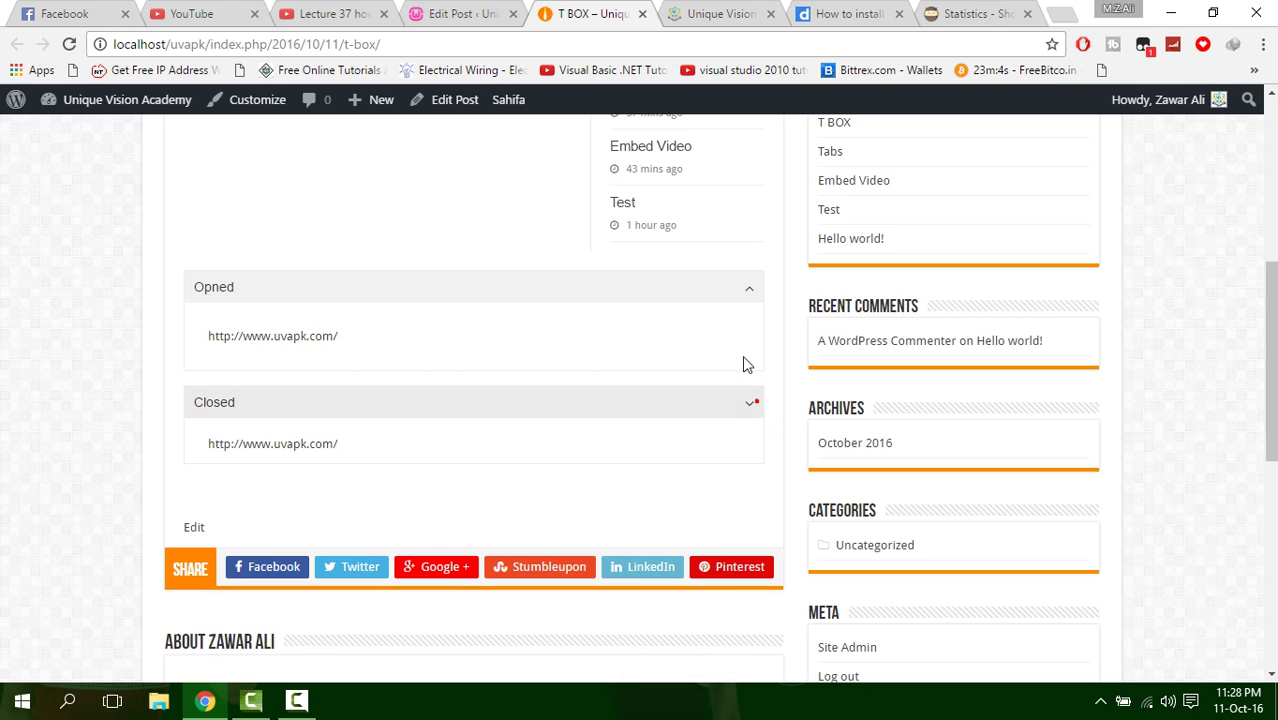
{"action": "left_click", "coordinate": [748, 296]}
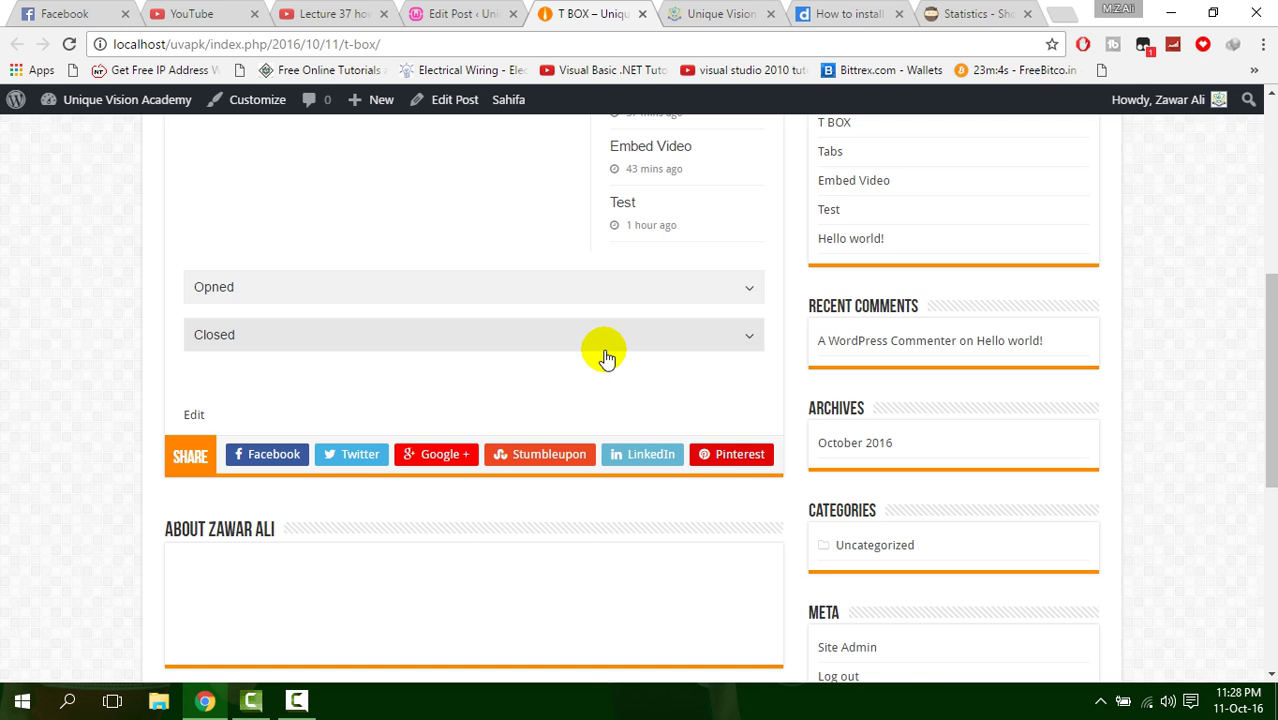
Step: Copy the iframe embed code of the Lecture 37 color match video from its YouTube page
{"action": "left_click", "coordinate": [712, 12]}
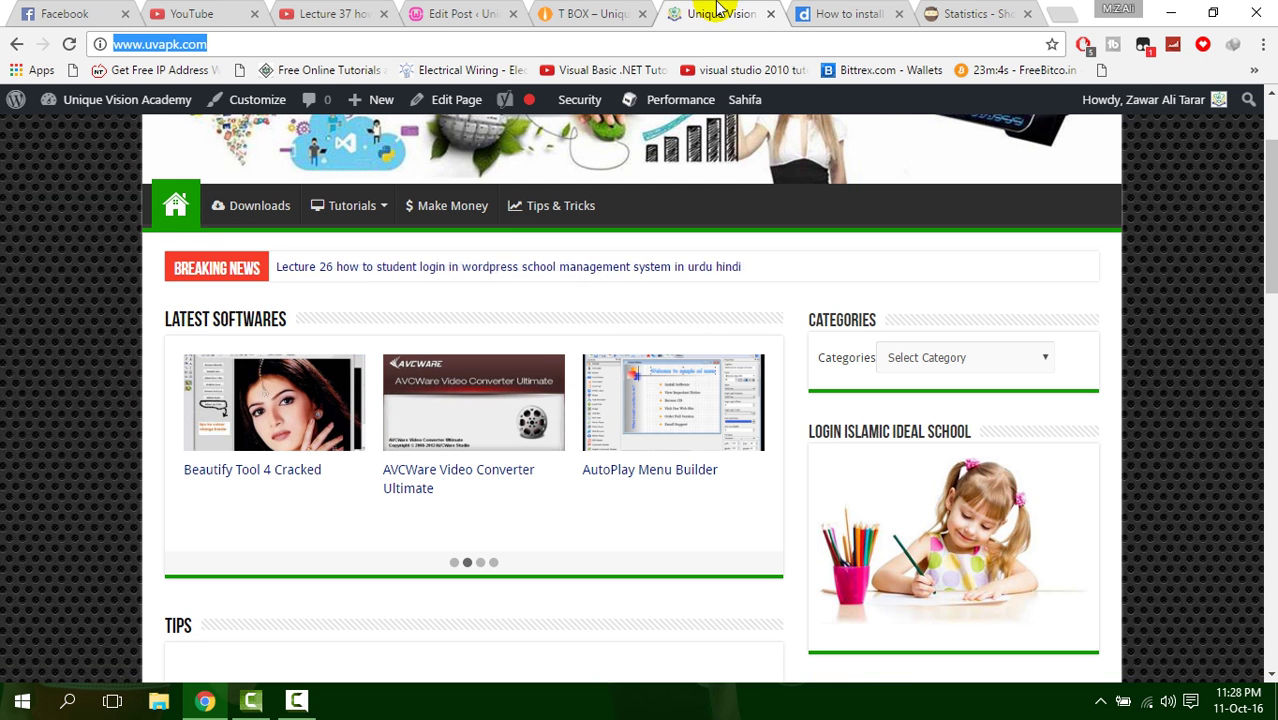
{"action": "left_click", "coordinate": [340, 13]}
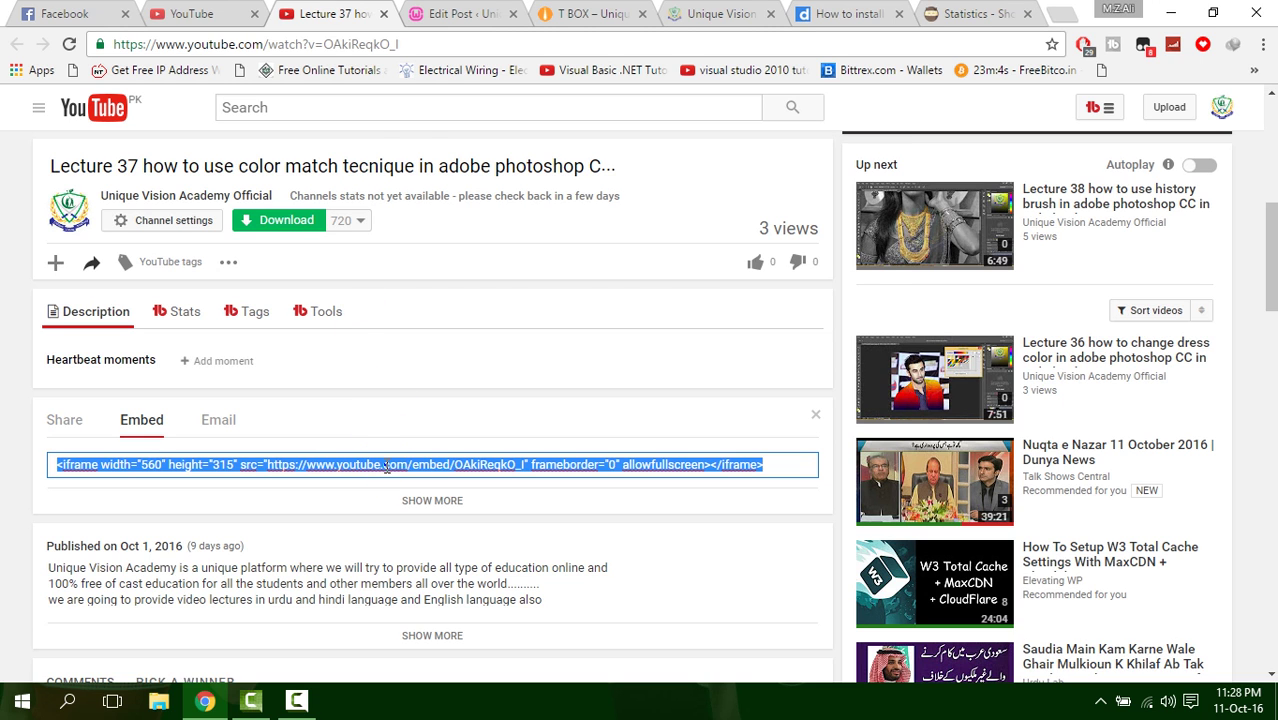
{"action": "right_click", "coordinate": [385, 468]}
{"action": "left_click", "coordinate": [476, 198]}
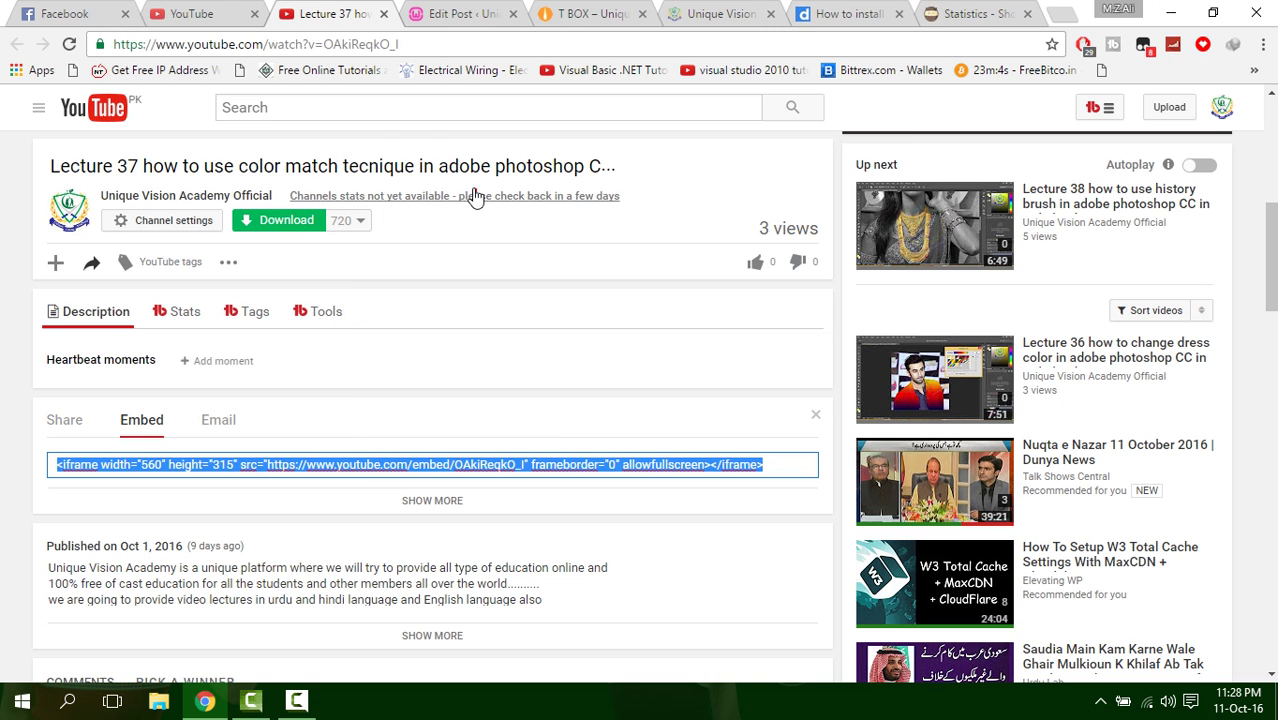
Step: In the T BOX post's text editor, replace the address inside the "Opned" toggle with the copied video embed code
{"action": "left_click", "coordinate": [467, 12]}
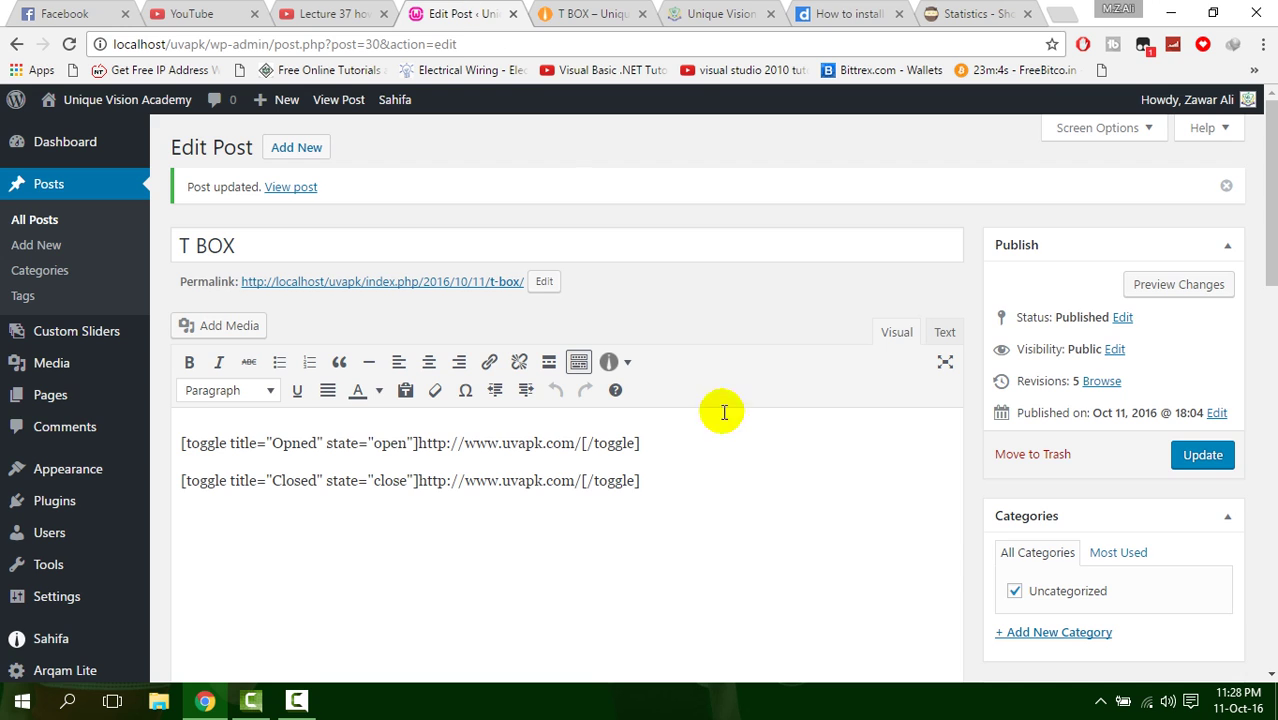
{"action": "left_click", "coordinate": [938, 332]}
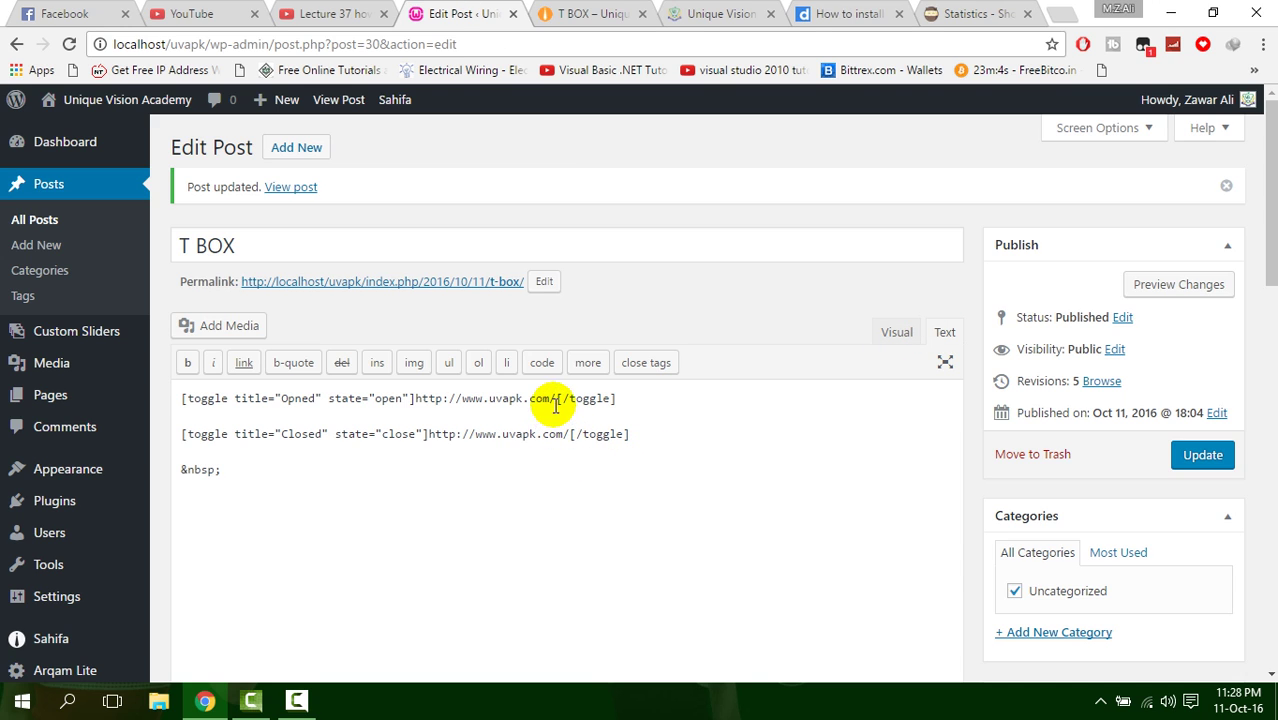
{"action": "left_click_drag", "start_coordinate": [555, 398], "coordinate": [417, 398]}
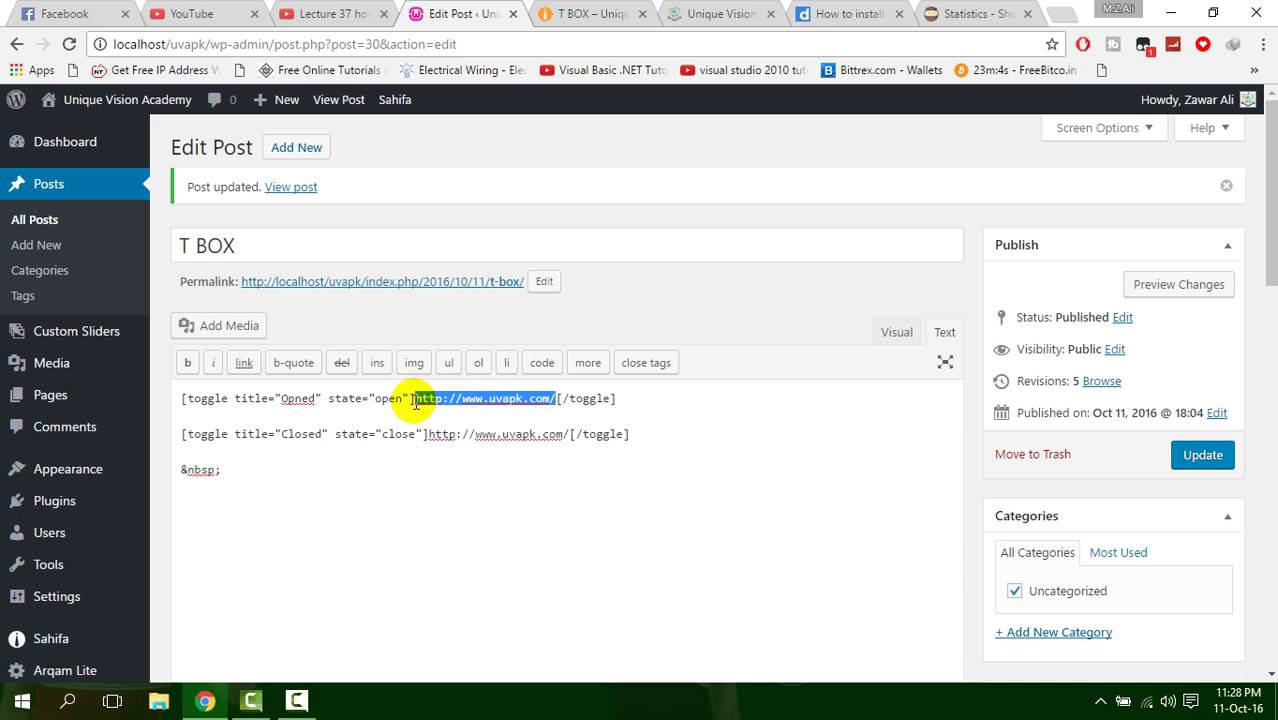
{"action": "key", "text": "ctrl+v"}
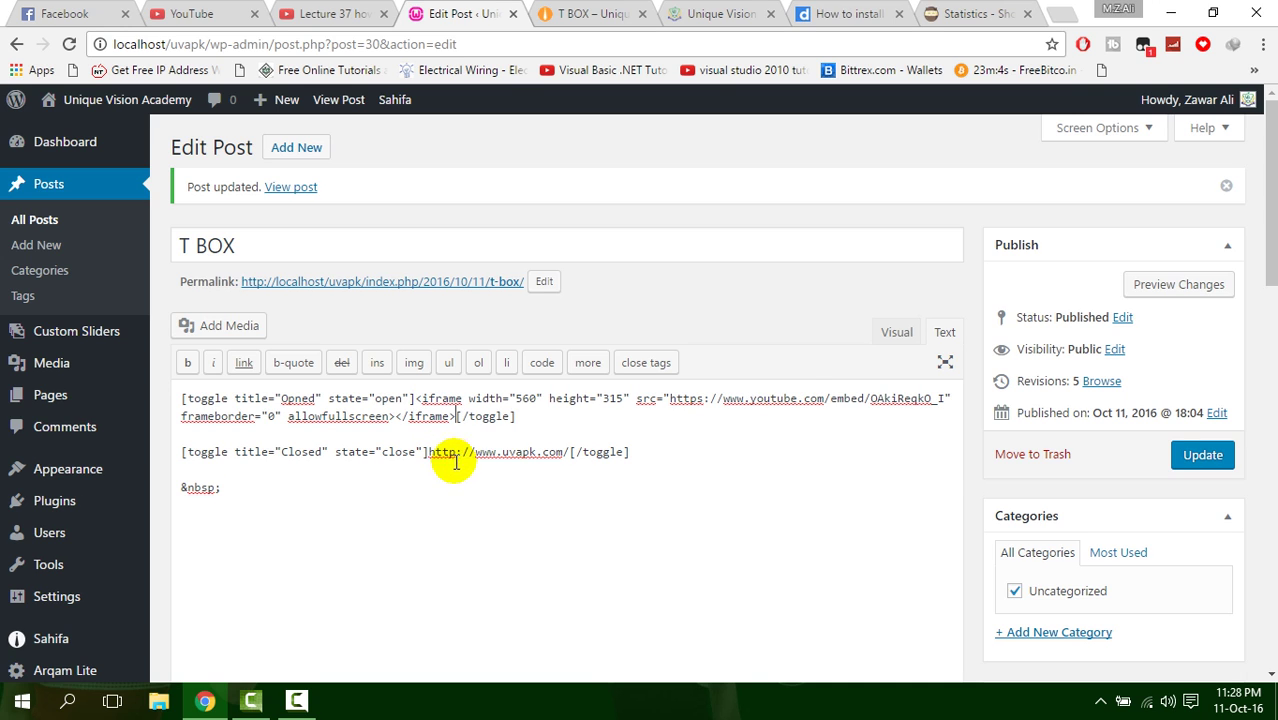
Step: Update the post with the embedded video and reload its public page
{"action": "left_click", "coordinate": [1203, 456]}
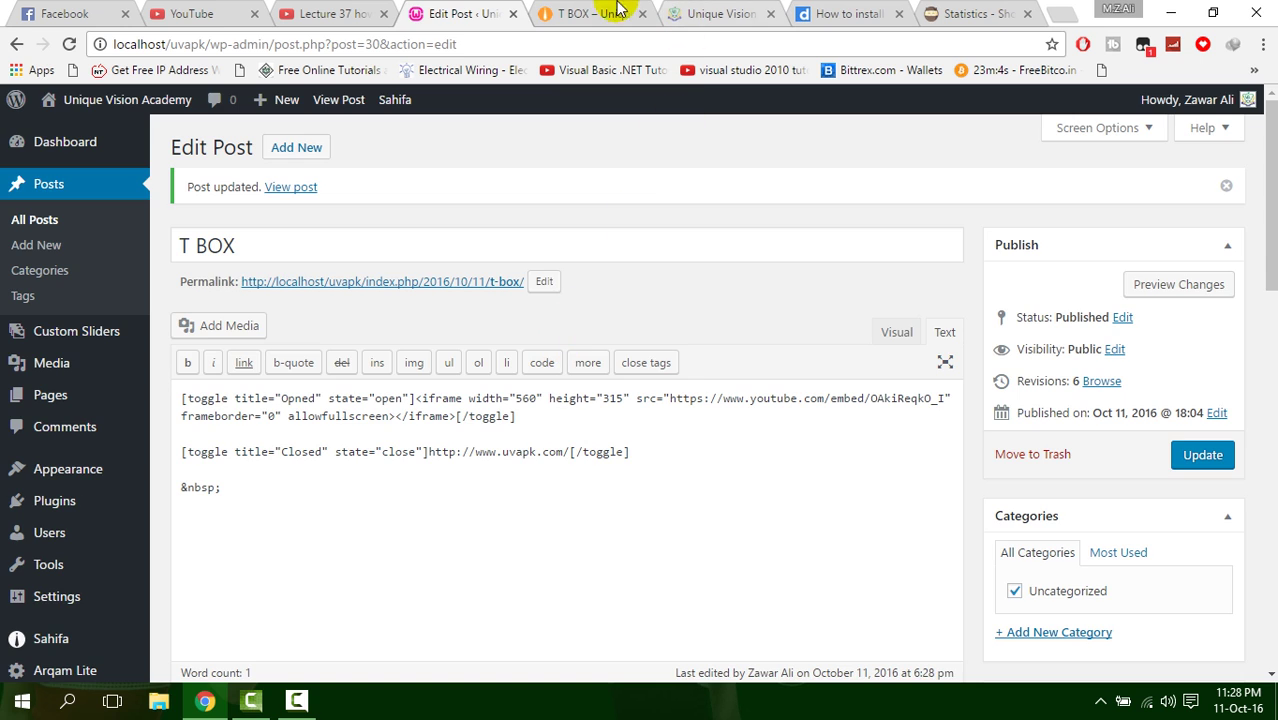
{"action": "left_click", "coordinate": [570, 13]}
{"action": "left_click", "coordinate": [68, 44]}
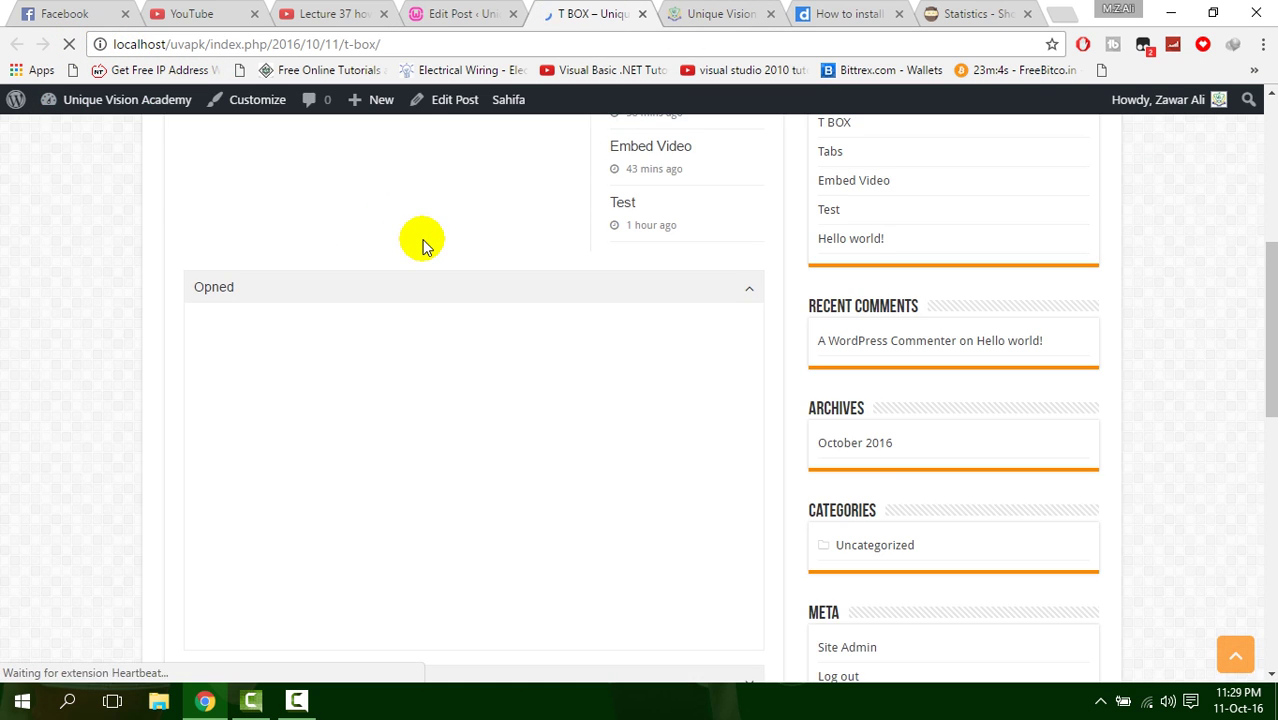
Step: Check the video in the "Opned" box on the public page by collapsing and expanding the box
{"action": "scroll", "coordinate": [422, 245], "scroll_direction": "down", "scroll_amount": 2}
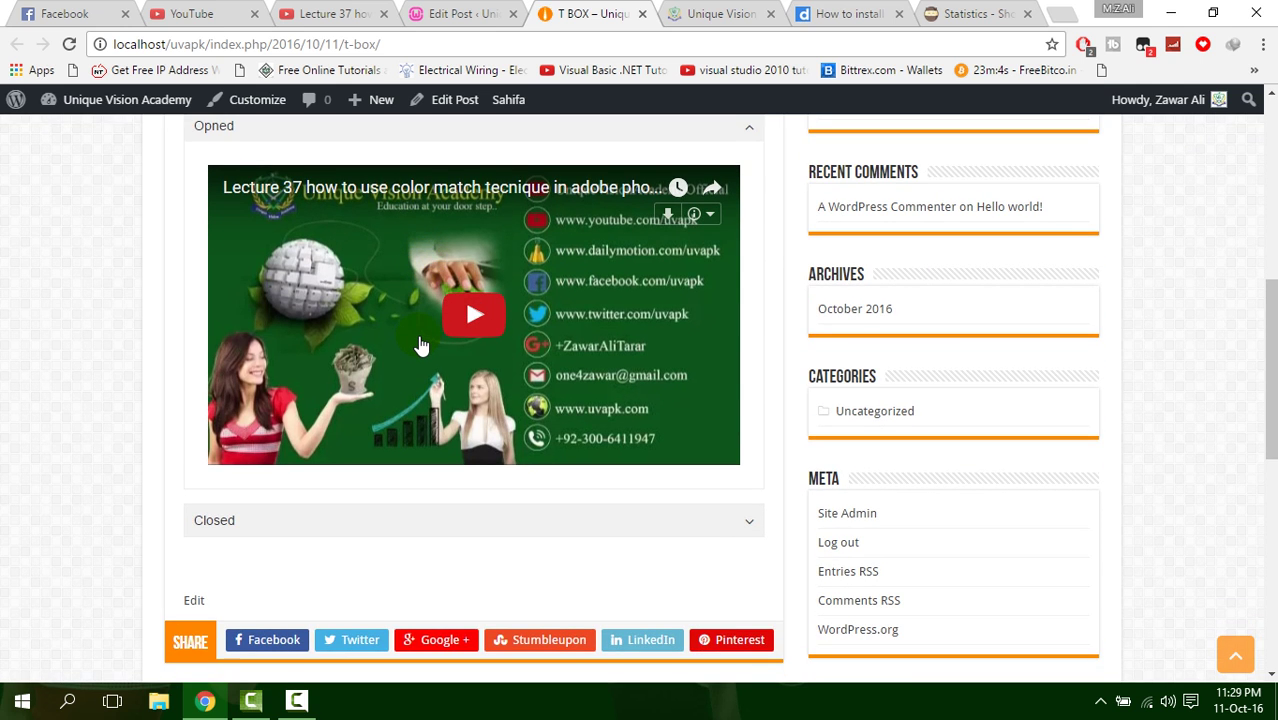
{"action": "scroll", "coordinate": [470, 400], "scroll_direction": "up", "scroll_amount": 2}
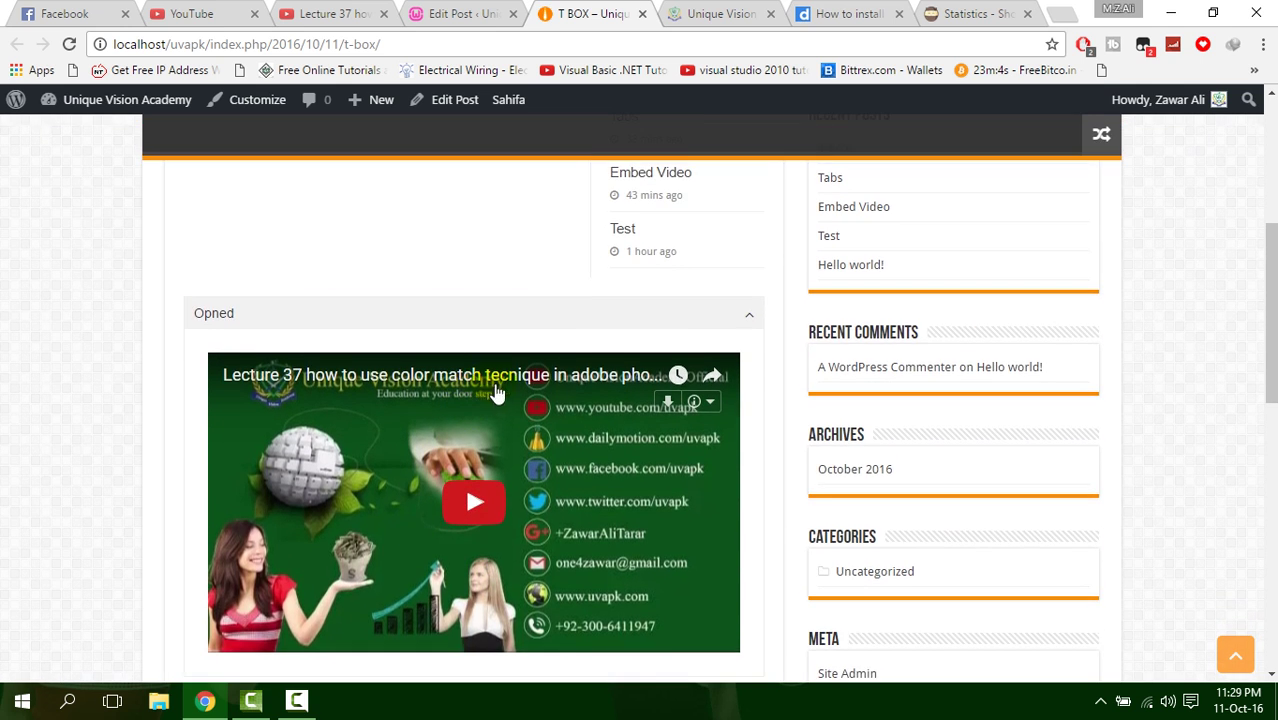
{"action": "left_click", "coordinate": [748, 322]}
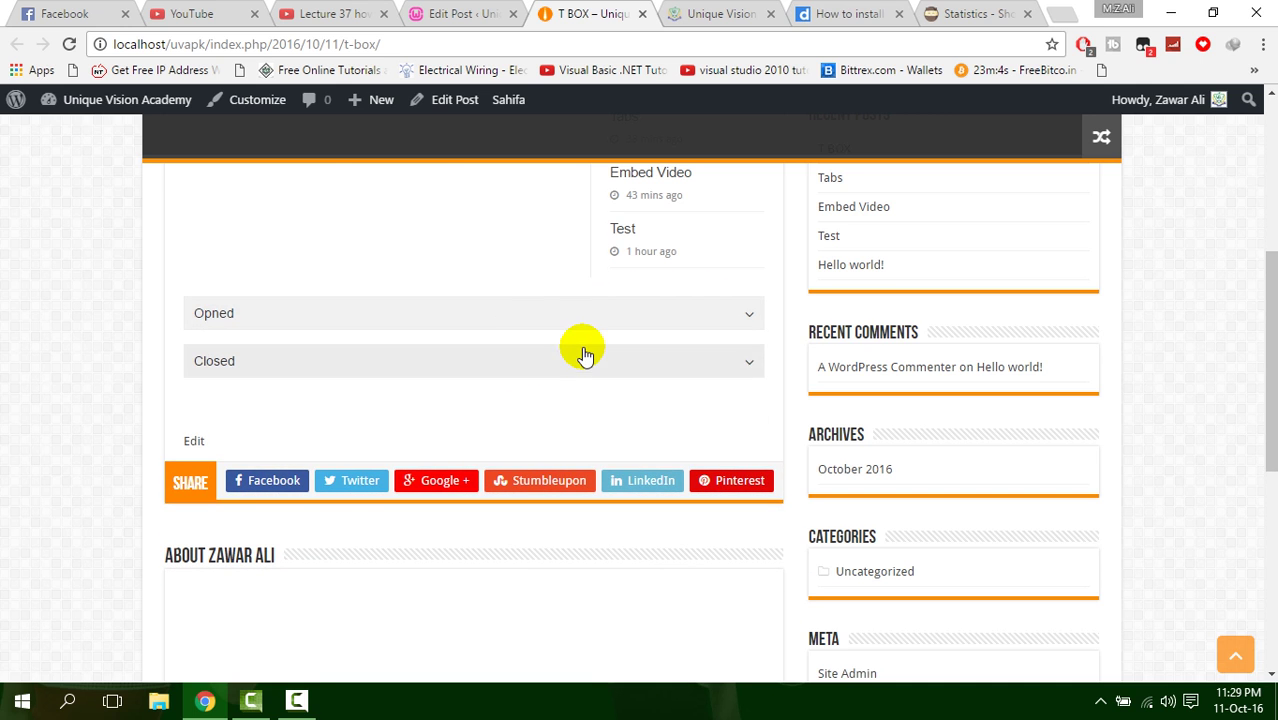
{"action": "scroll", "coordinate": [595, 350], "scroll_direction": "up", "scroll_amount": 1}
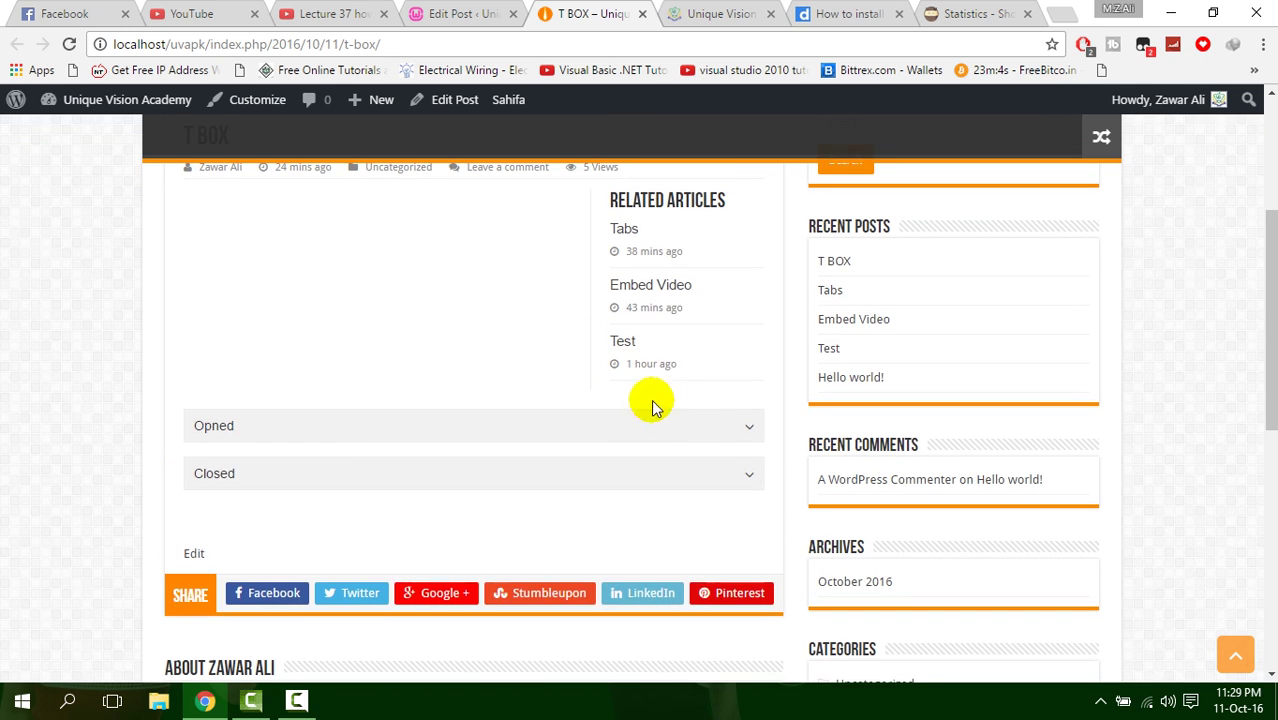
{"action": "left_click", "coordinate": [738, 432]}
{"action": "scroll", "coordinate": [392, 443], "scroll_direction": "down", "scroll_amount": 2}
{"action": "scroll", "coordinate": [465, 428], "scroll_direction": "down", "scroll_amount": 1}
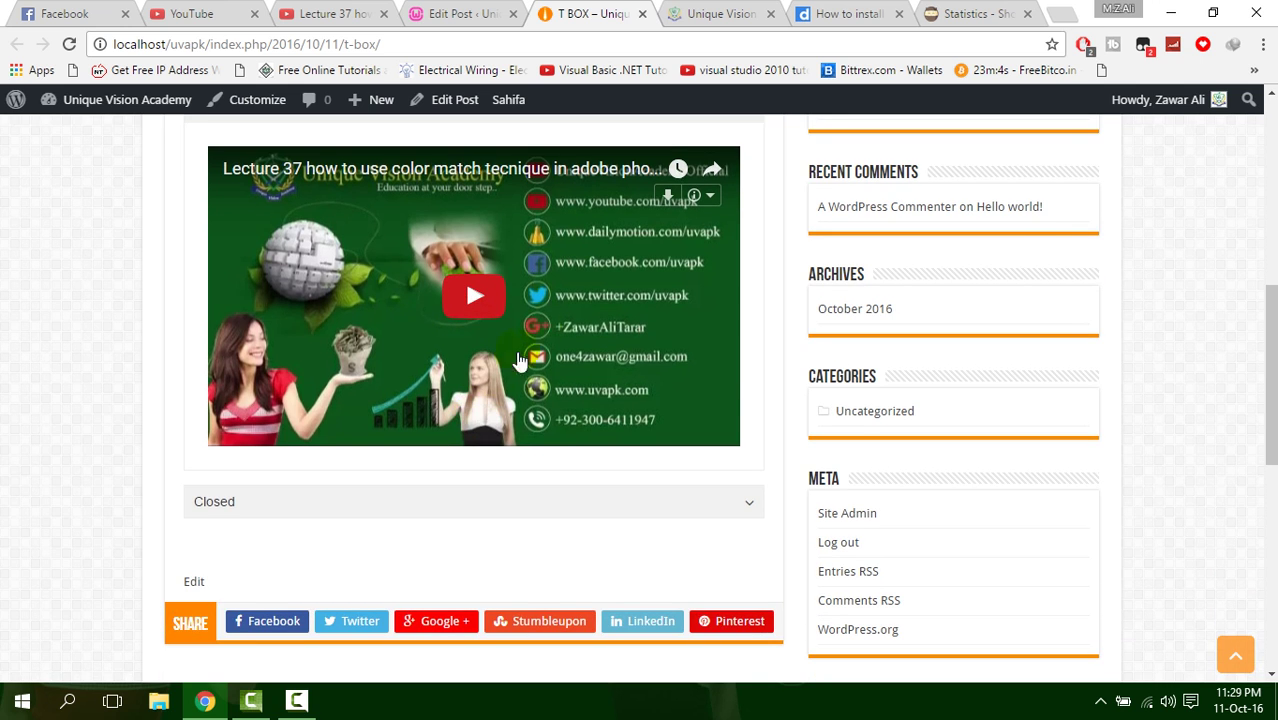
Step: Return to the post's visual editor and delete the address inside the "Closed" toggle shortcode
{"action": "left_click", "coordinate": [440, 14]}
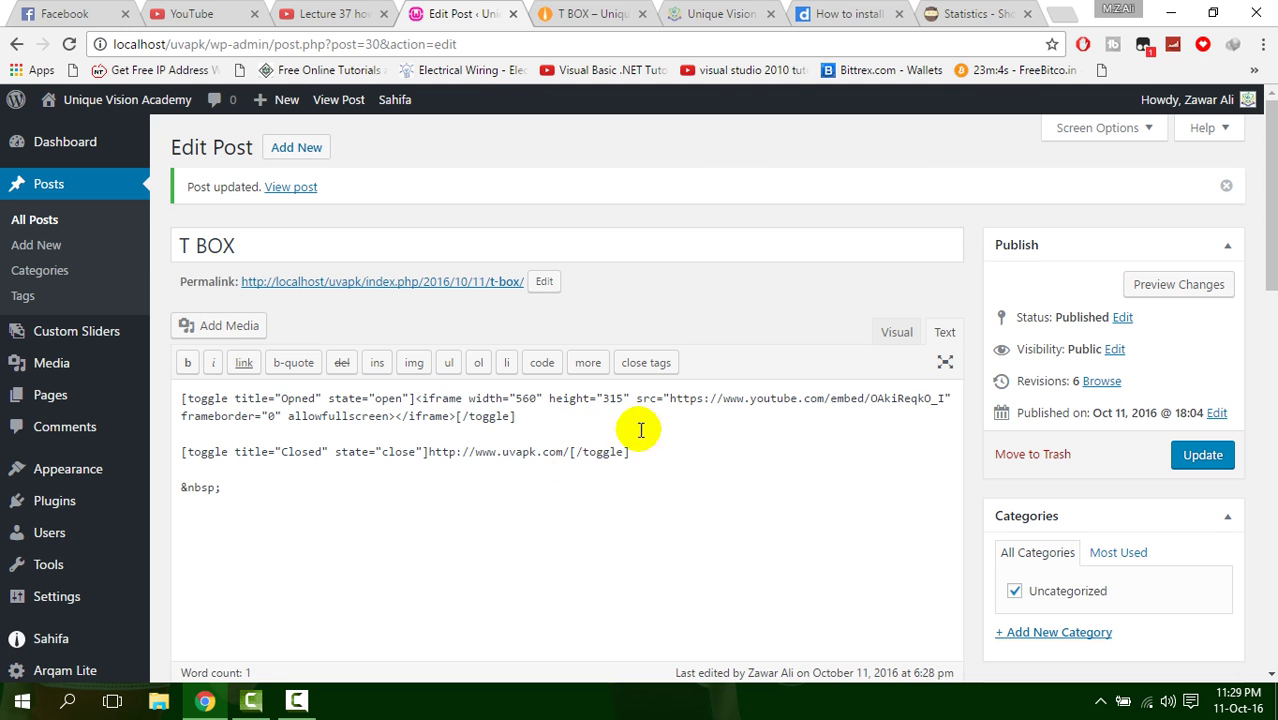
{"action": "left_click", "coordinate": [897, 331]}
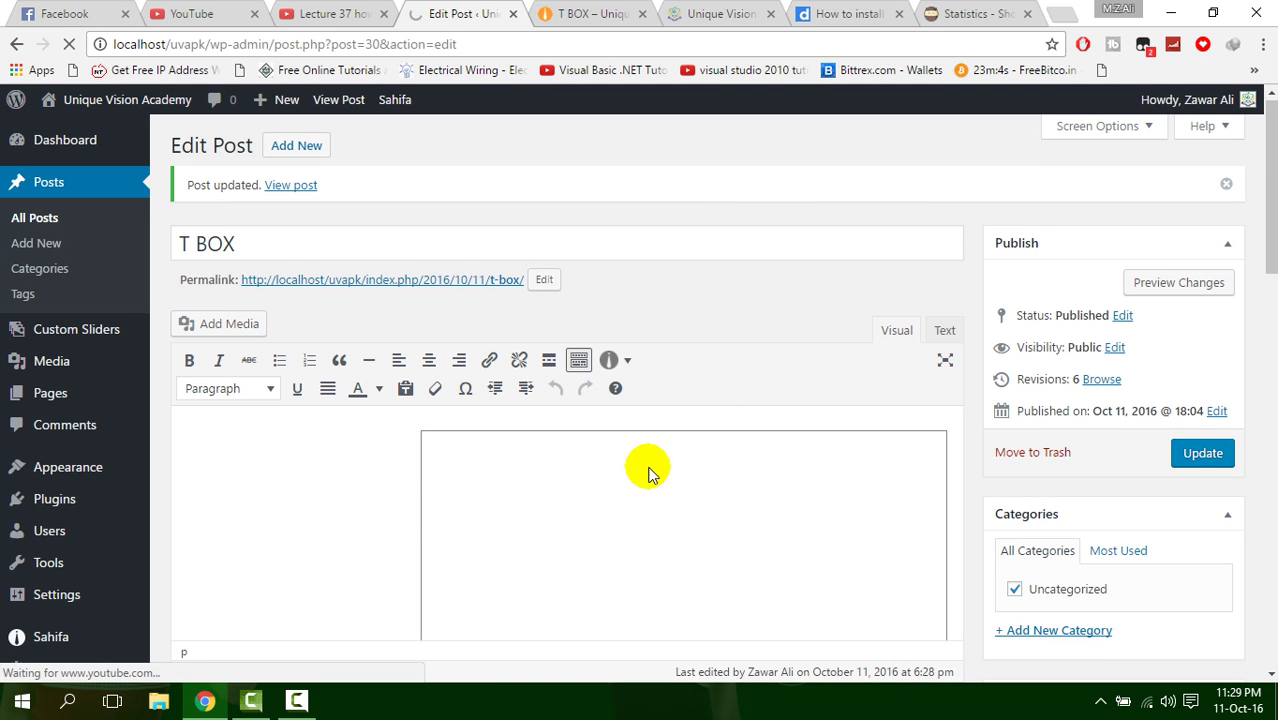
{"action": "scroll", "coordinate": [648, 475], "scroll_direction": "down", "scroll_amount": 2}
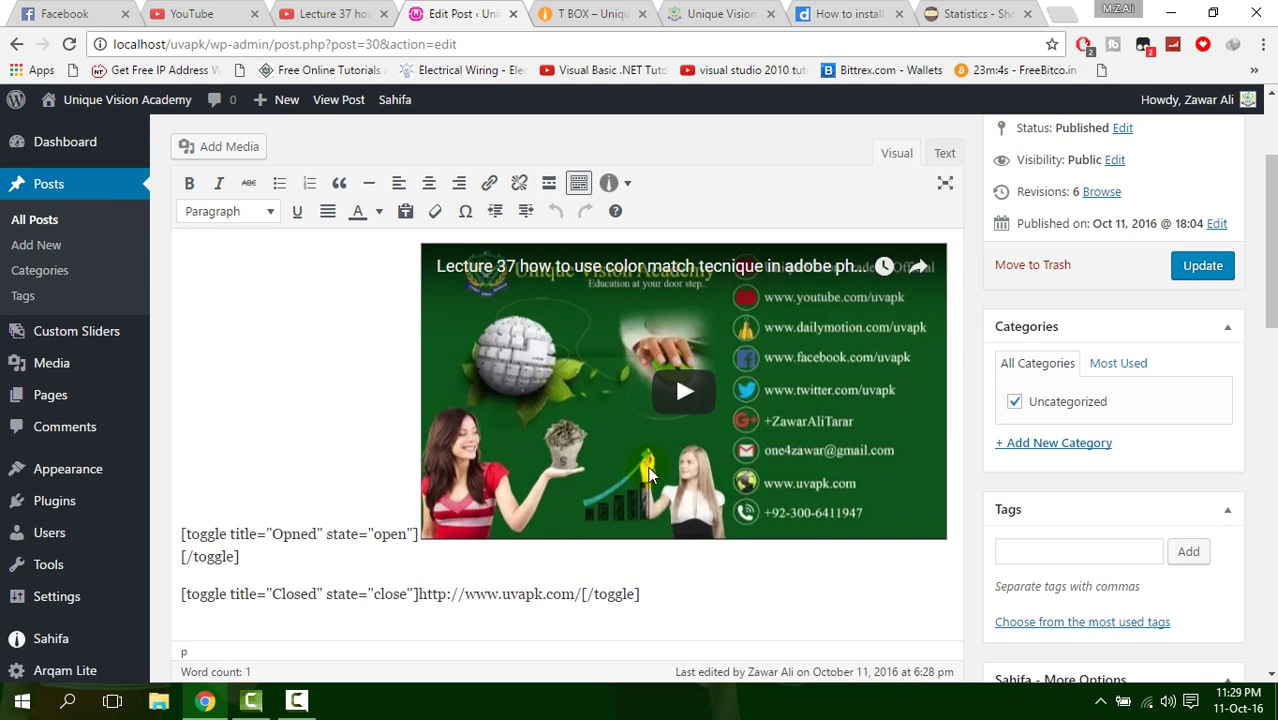
{"action": "scroll", "coordinate": [648, 475], "scroll_direction": "down", "scroll_amount": 1}
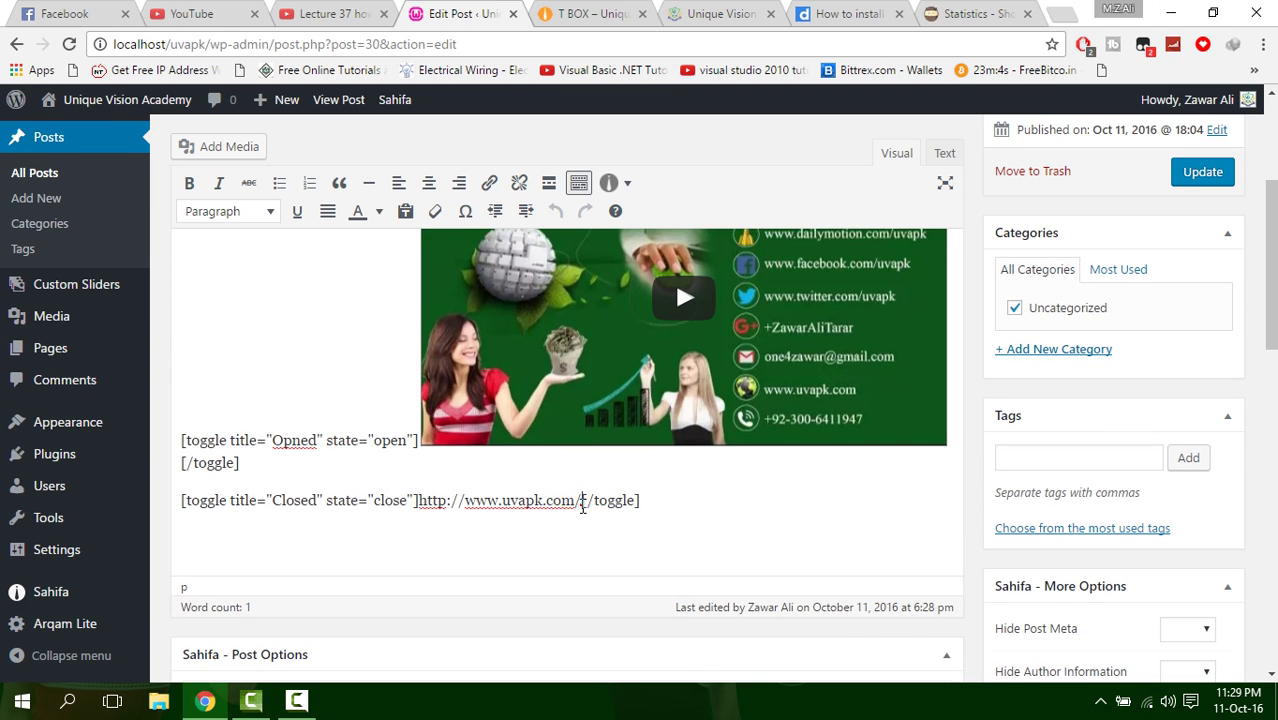
{"action": "left_click_drag", "start_coordinate": [580, 502], "coordinate": [423, 507]}
{"action": "key", "text": "BackSpace"}
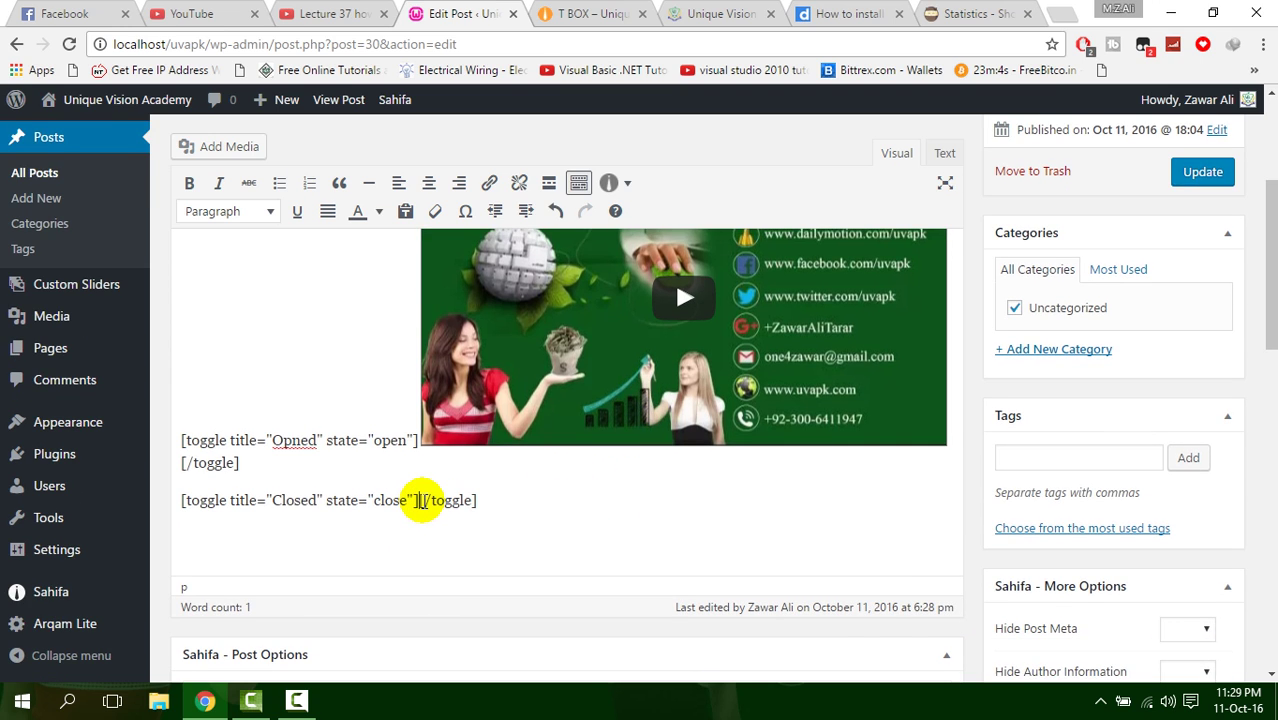
Step: Upload best-health-medical-wordpress-themes-medic.jpg from the Data folder and insert it into the "Closed" toggle
{"action": "left_click", "coordinate": [222, 150]}
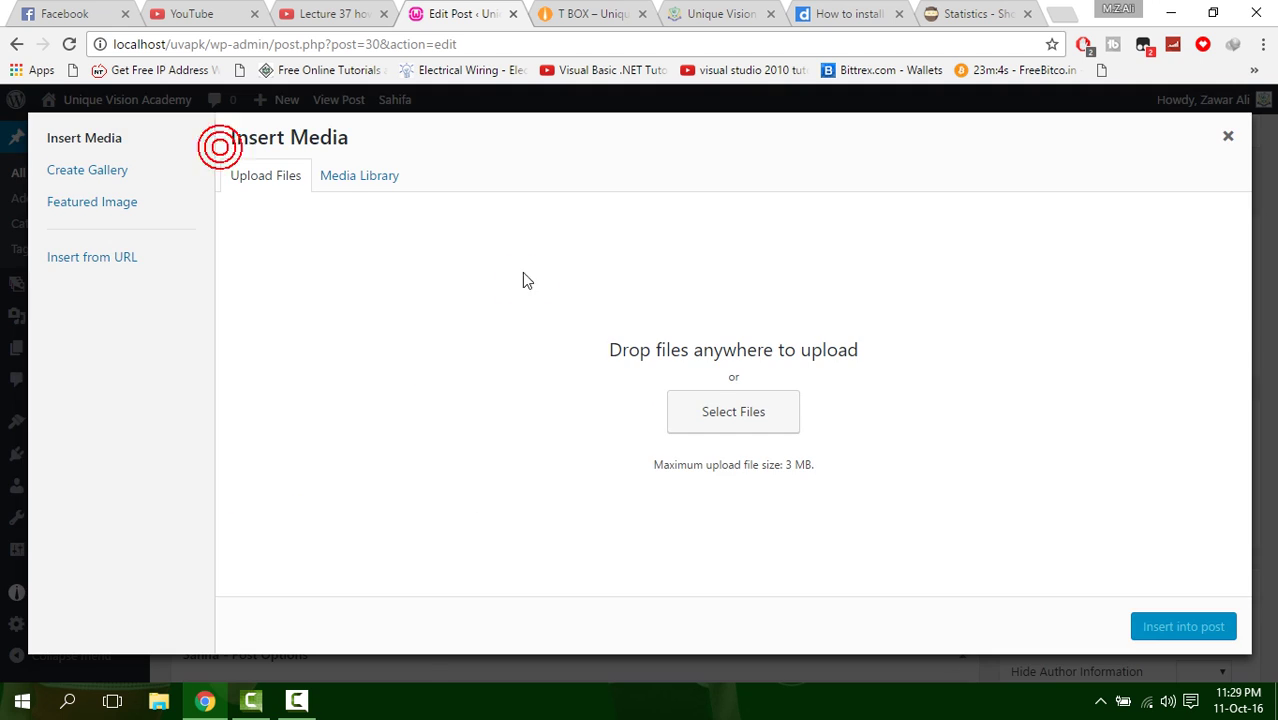
{"action": "left_click", "coordinate": [728, 421]}
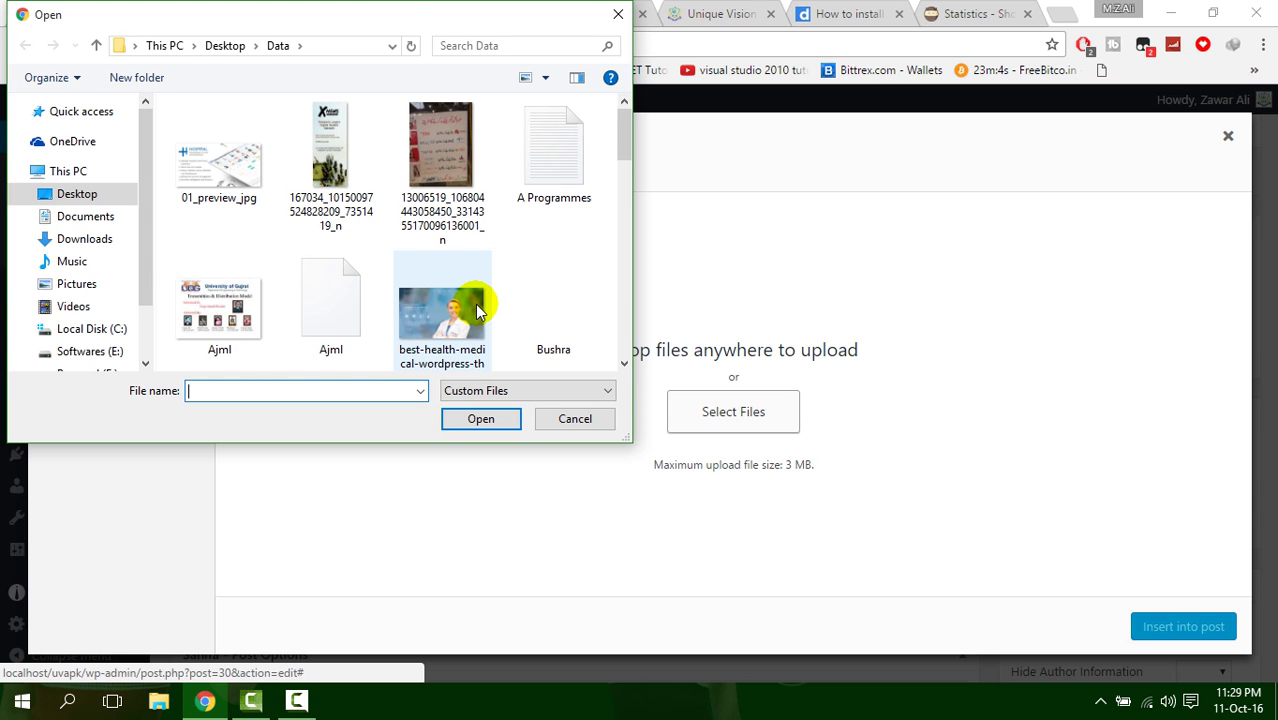
{"action": "left_click", "coordinate": [478, 418]}
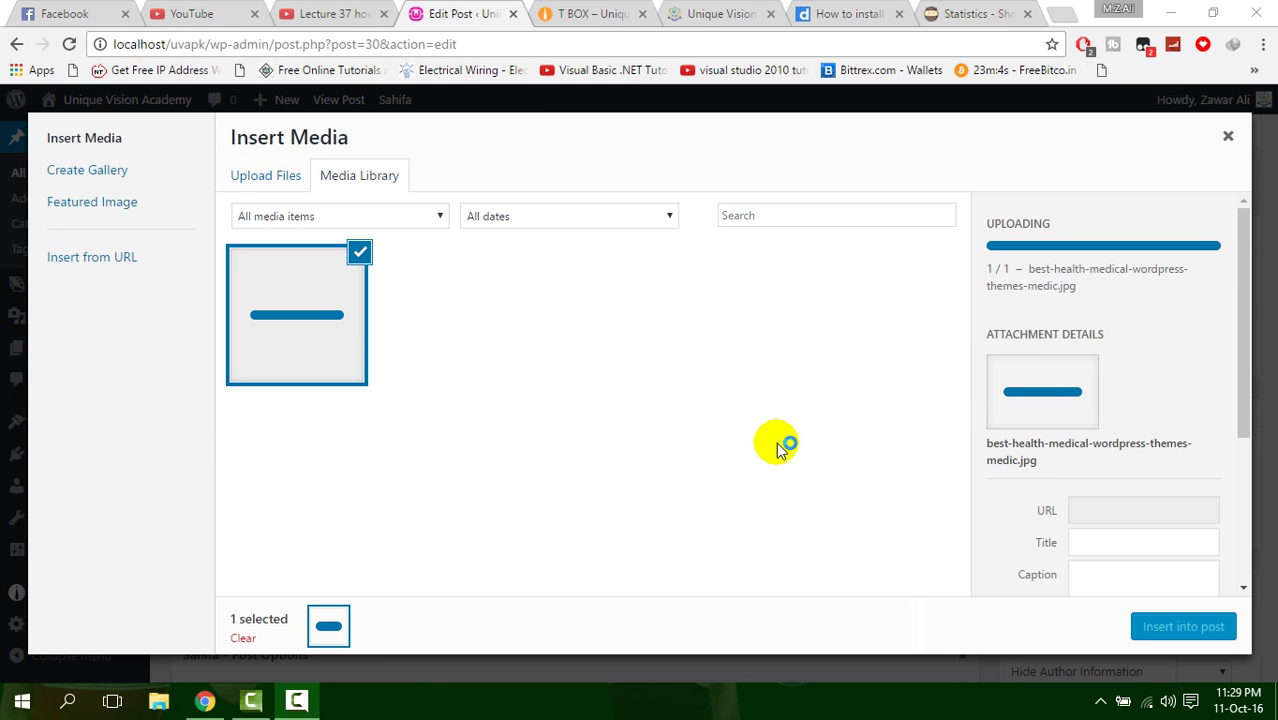
{"action": "left_click", "coordinate": [1188, 624]}
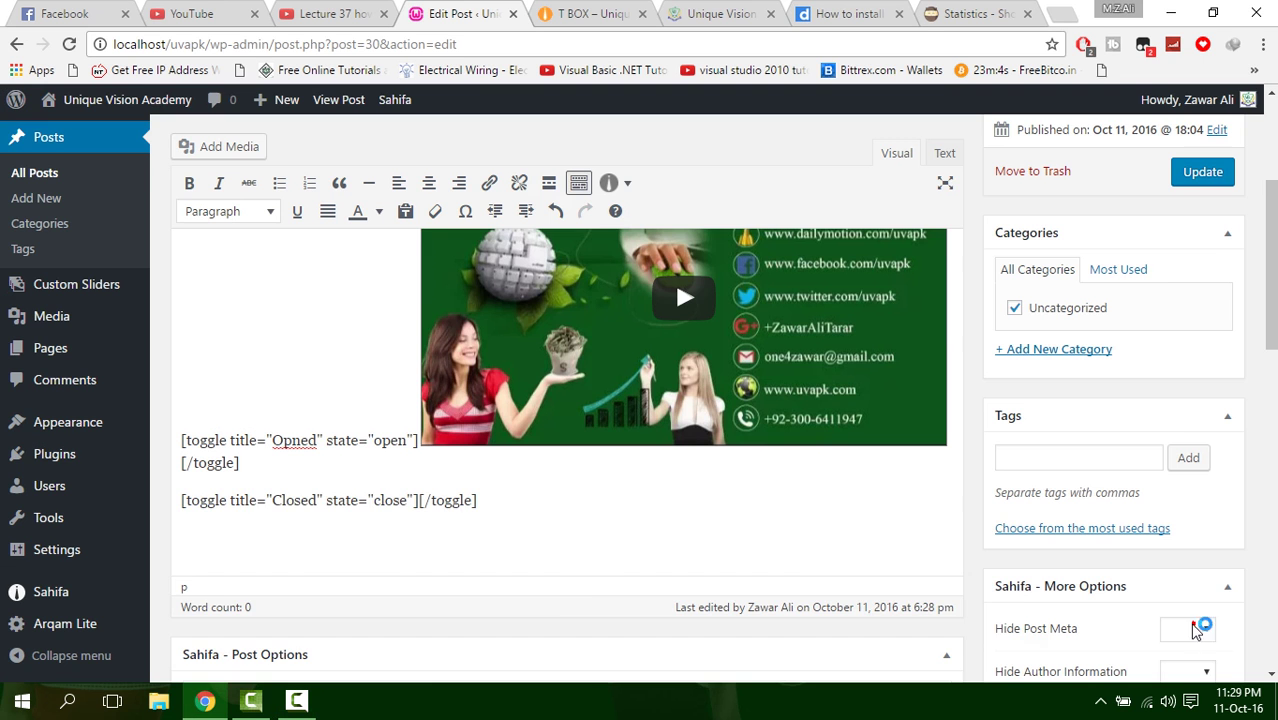
{"action": "scroll", "coordinate": [660, 462], "scroll_direction": "down", "scroll_amount": 2}
{"action": "scroll", "coordinate": [674, 462], "scroll_direction": "up", "scroll_amount": 3}
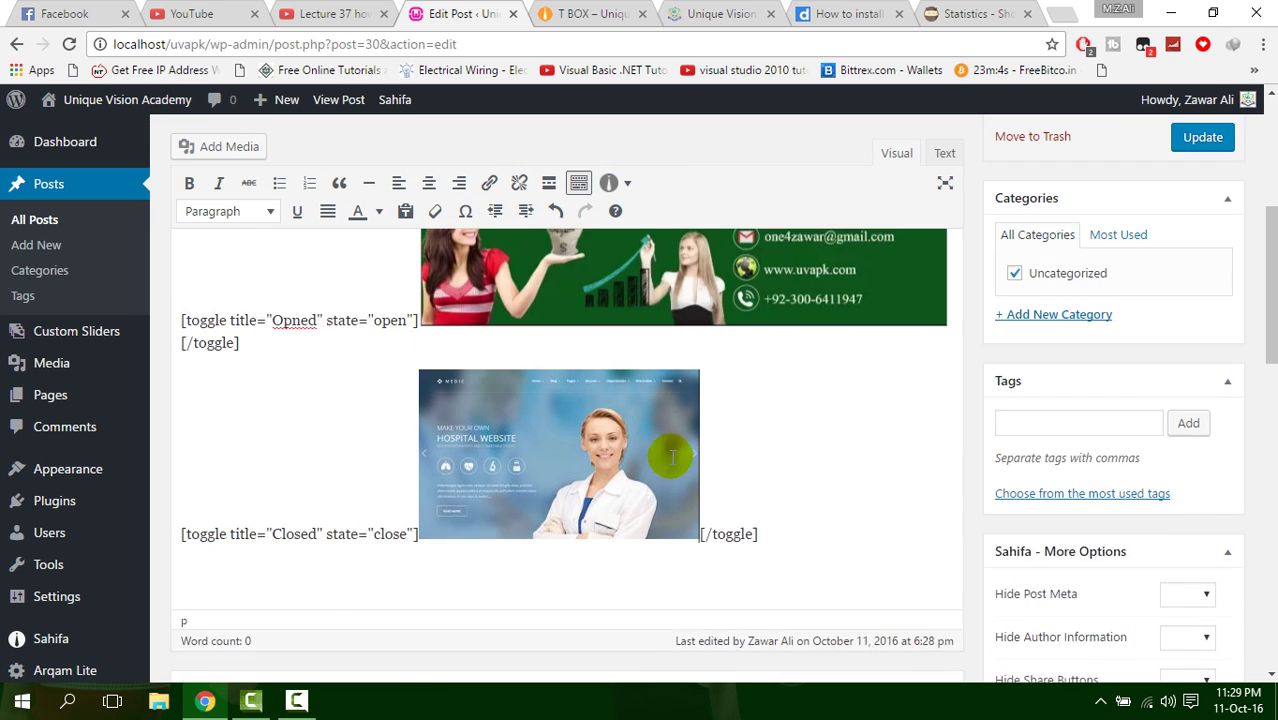
Step: Update the post with the inserted image and refresh the public T BOX page
{"action": "scroll", "coordinate": [1100, 420], "scroll_direction": "up", "scroll_amount": 1}
{"action": "left_click", "coordinate": [1203, 366]}
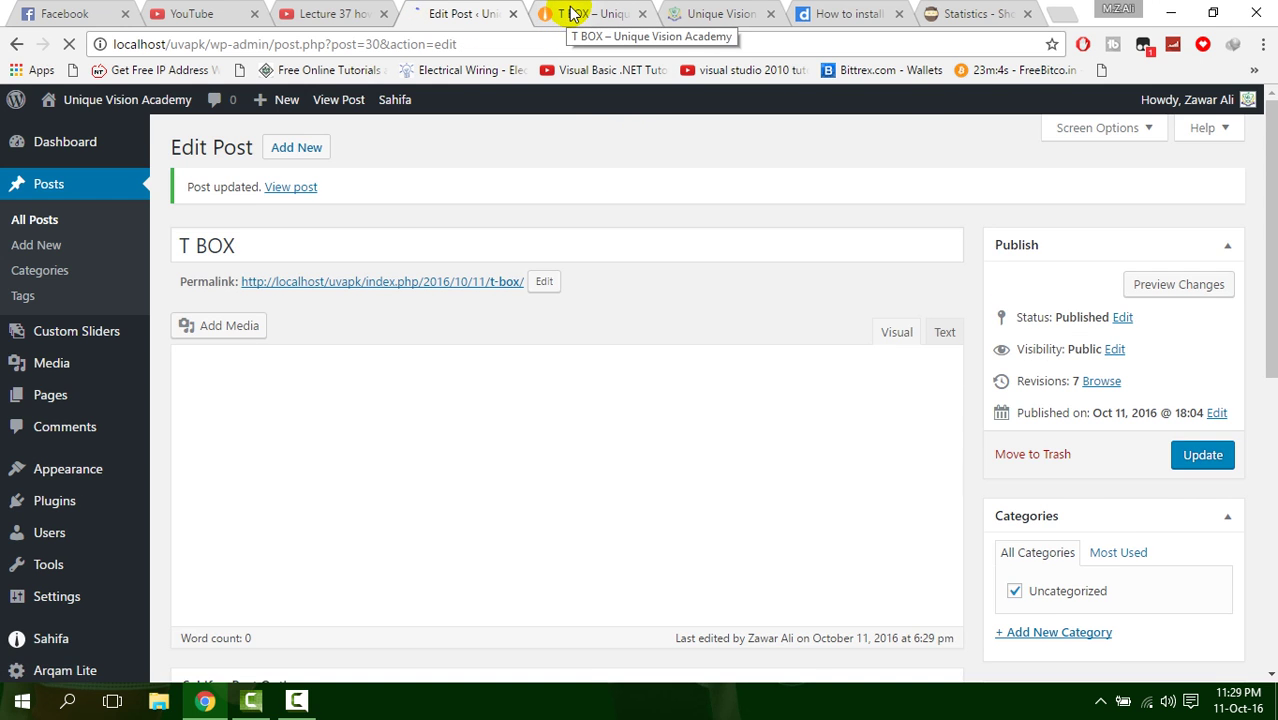
{"action": "left_click", "coordinate": [566, 14]}
{"action": "left_click", "coordinate": [66, 45]}
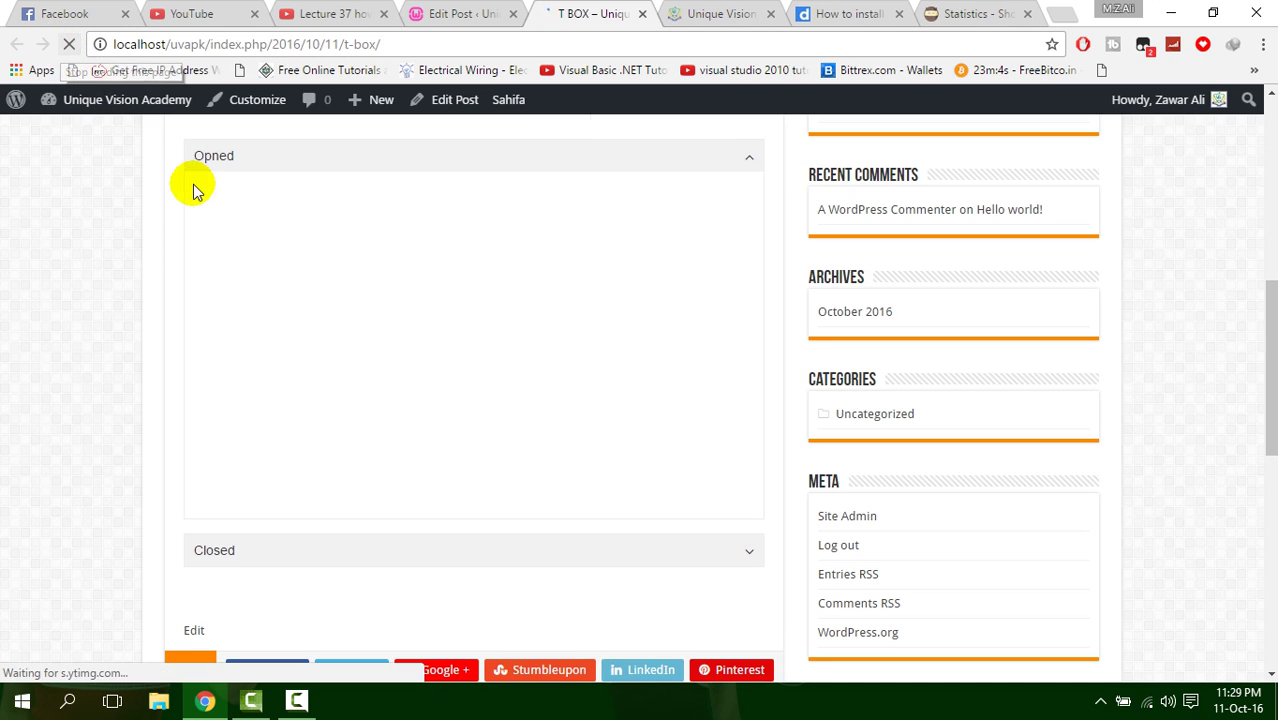
Step: Check the image by expanding and collapsing the "Closed" box on the public page, and collapse the "Opned" box
{"action": "scroll", "coordinate": [351, 419], "scroll_direction": "down", "scroll_amount": 2}
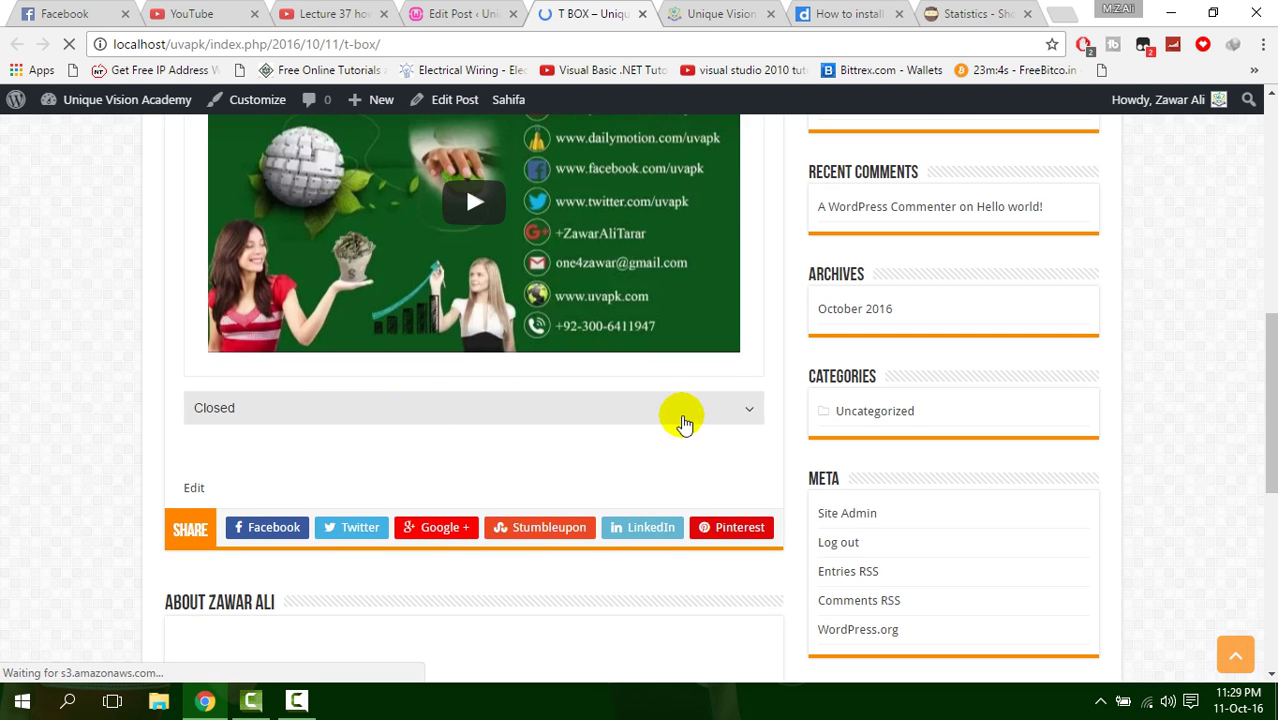
{"action": "left_click", "coordinate": [705, 418]}
{"action": "scroll", "coordinate": [429, 458], "scroll_direction": "down", "scroll_amount": 1}
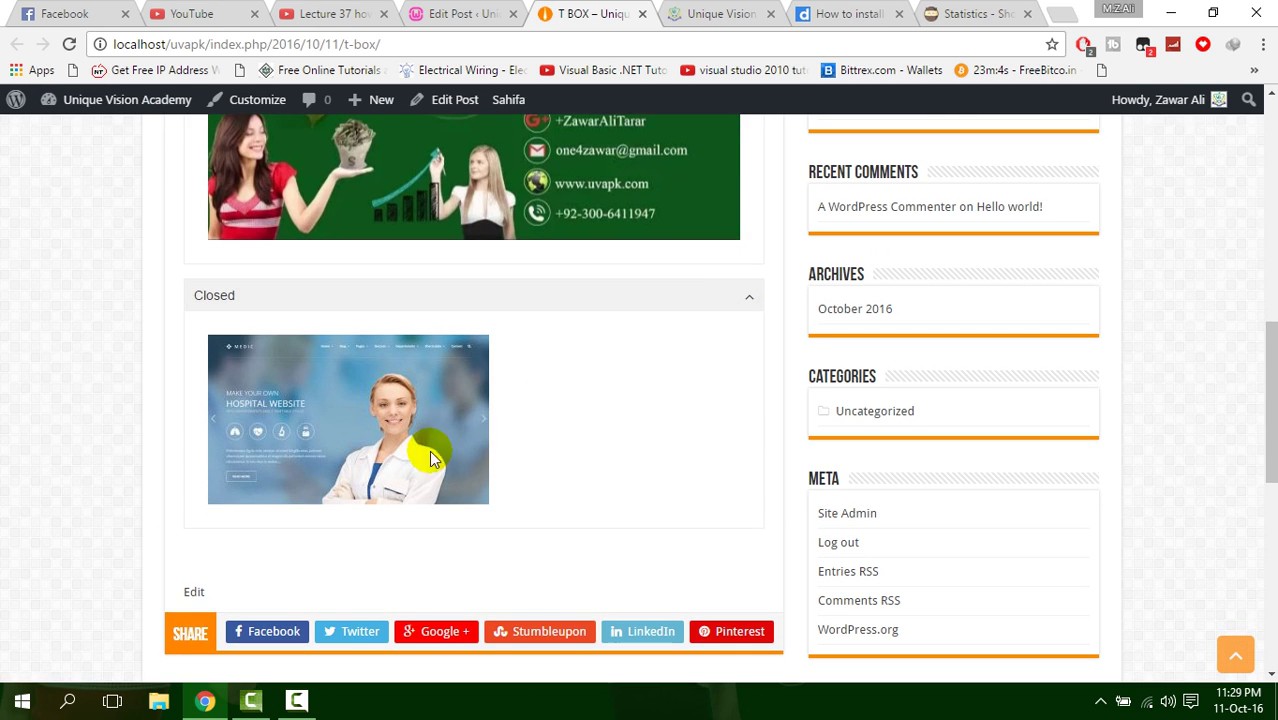
{"action": "left_click", "coordinate": [716, 302]}
{"action": "scroll", "coordinate": [730, 280], "scroll_direction": "up", "scroll_amount": 2}
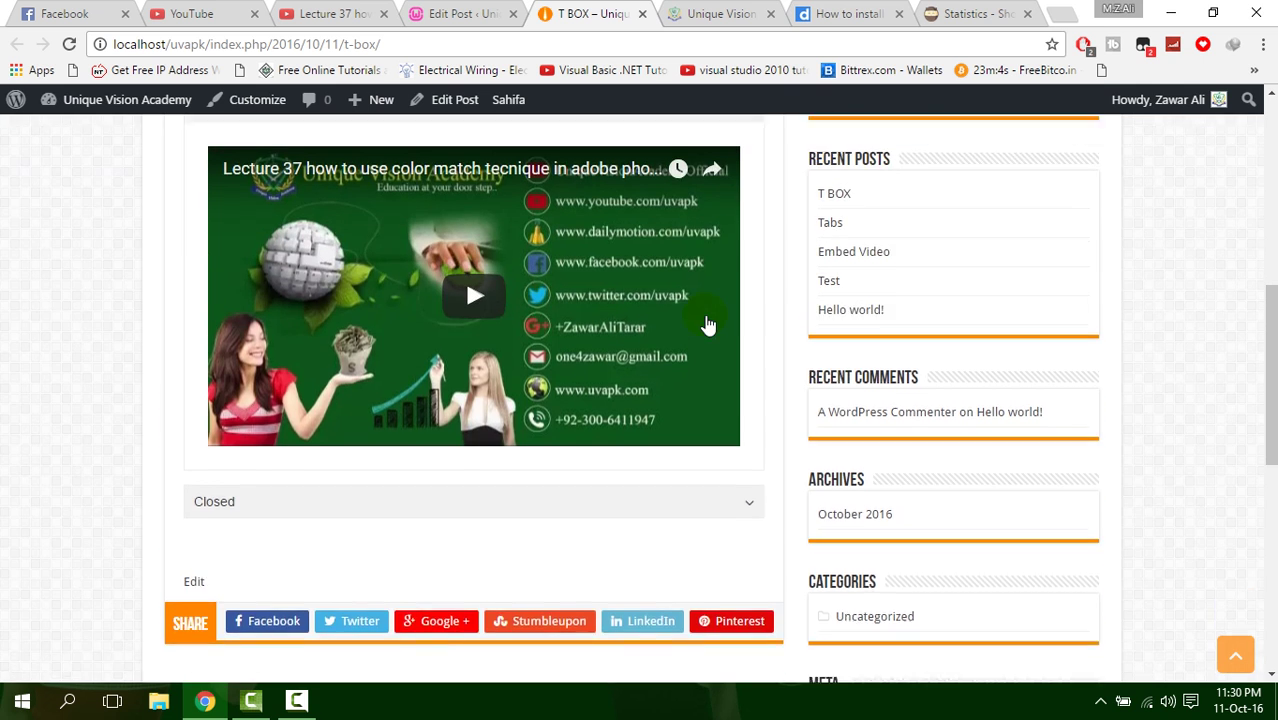
{"action": "scroll", "coordinate": [747, 205], "scroll_direction": "up", "scroll_amount": 1}
{"action": "left_click", "coordinate": [742, 251]}
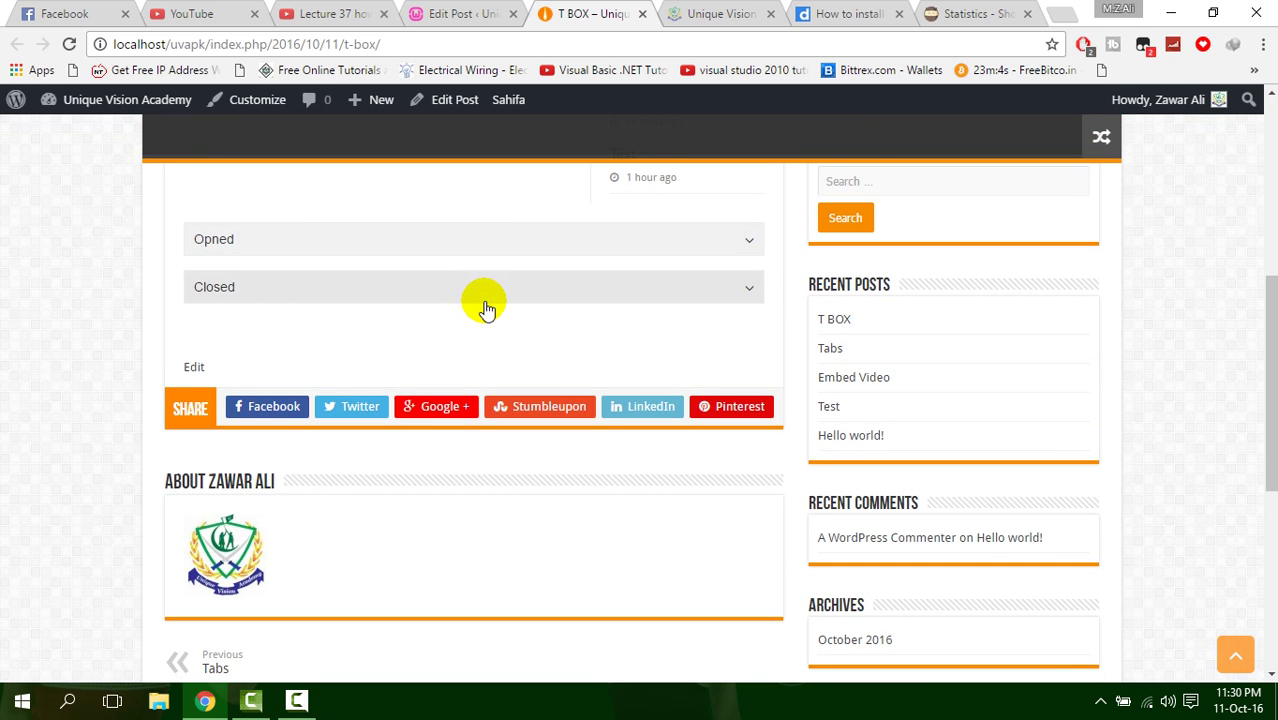
{"action": "scroll", "coordinate": [485, 305], "scroll_direction": "up", "scroll_amount": 1}
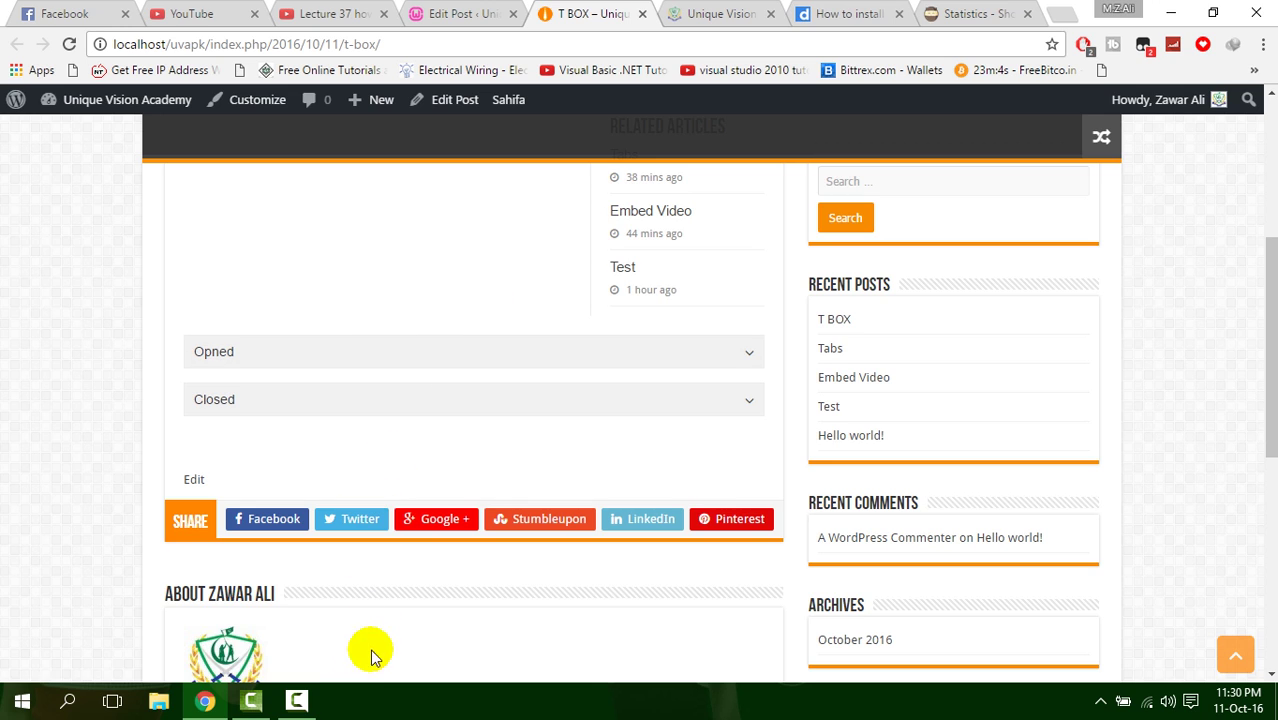
{"action": "left_click", "coordinate": [296, 700]}
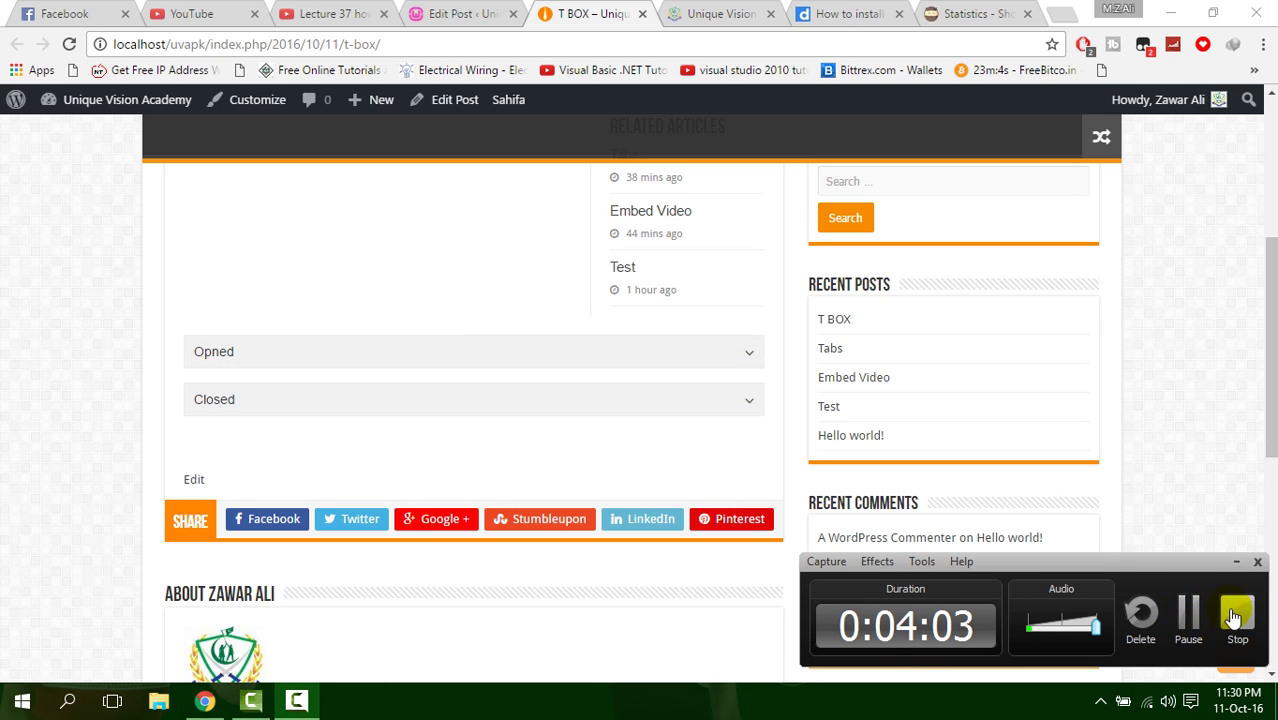